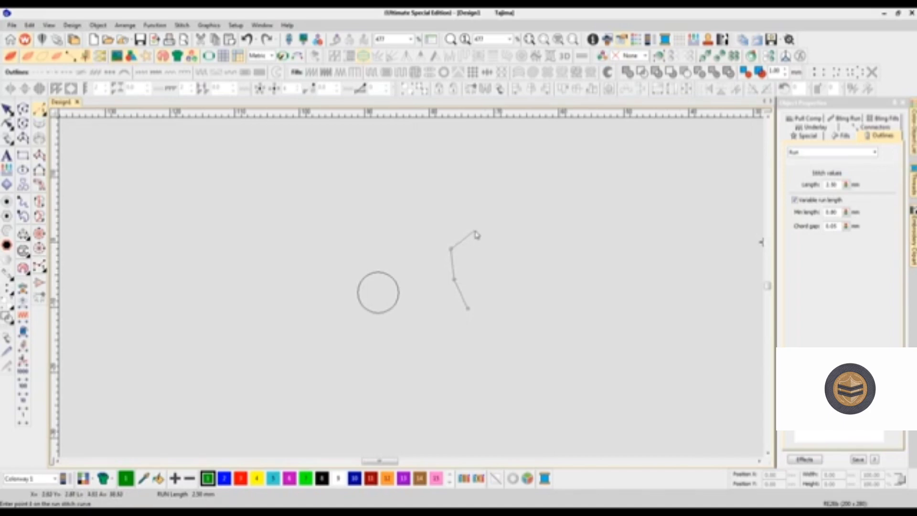
Step: Draw an open teardrop outline about 7.6 mm wide and 12 mm high beside the circle and convert it to a vector
left_click(474, 230)
left_click(496, 248)
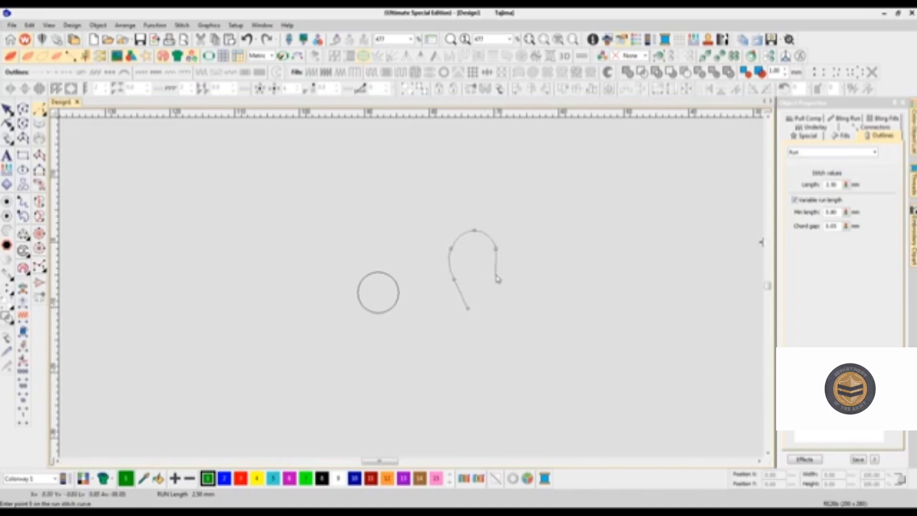
left_click(496, 274)
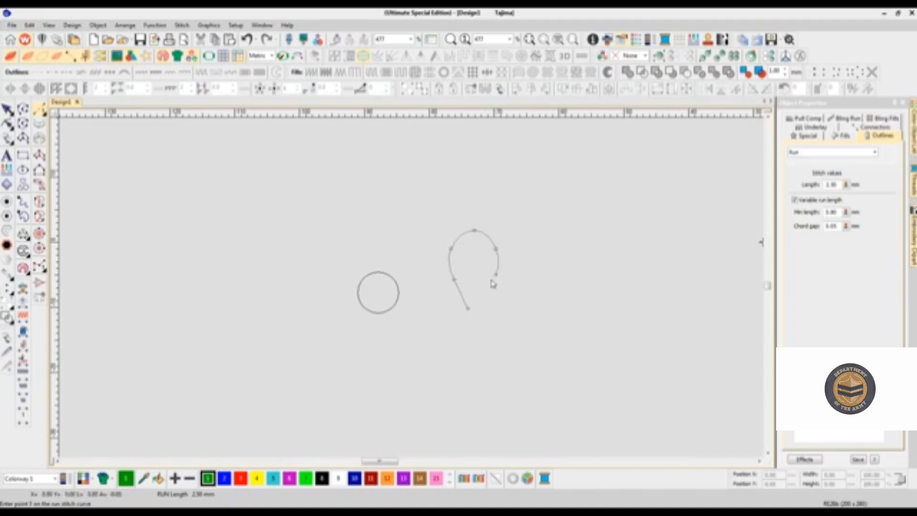
left_click(475, 308)
key("Return")
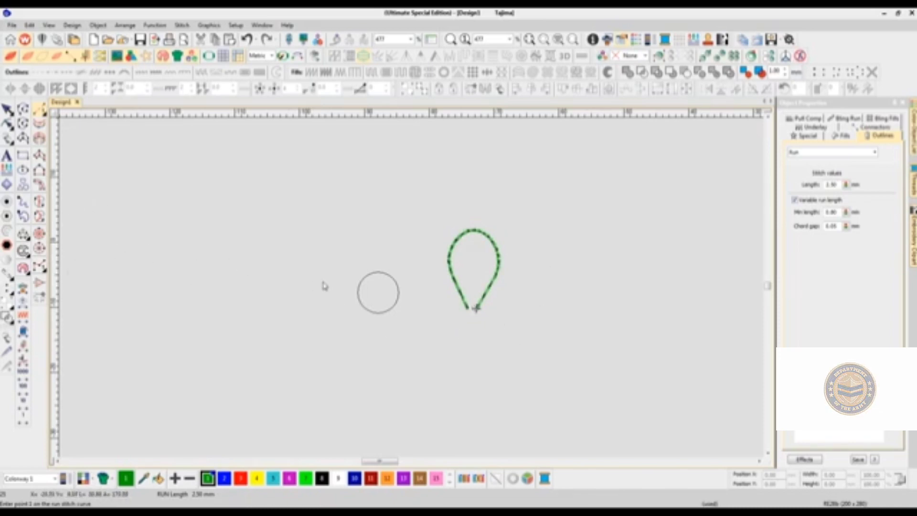
key("Escape")
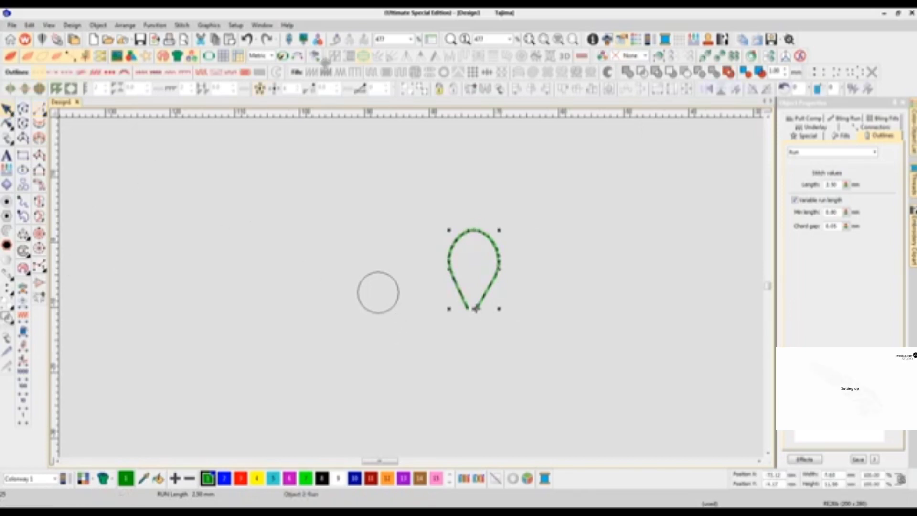
left_click(277, 73)
left_click(258, 282)
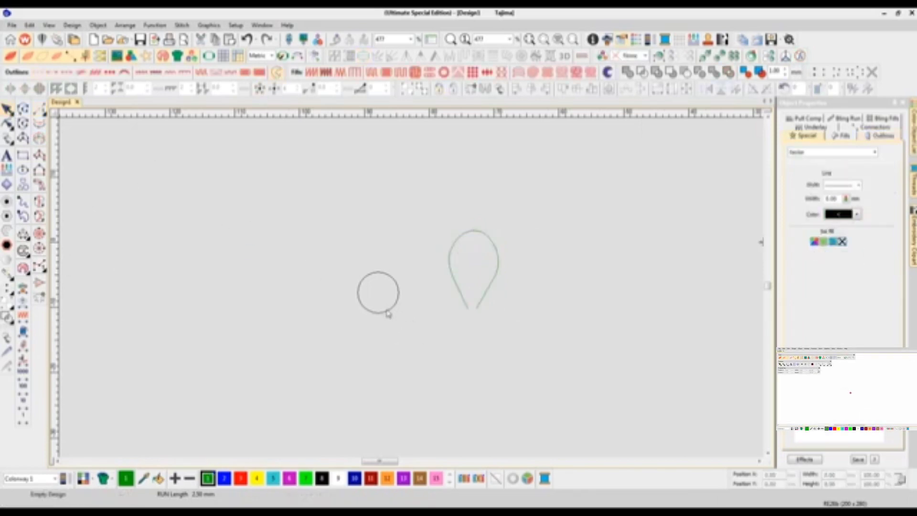
Step: Place a copy of the circle on its outer side and move the teardrop outline closer to the original circle
left_click(388, 314)
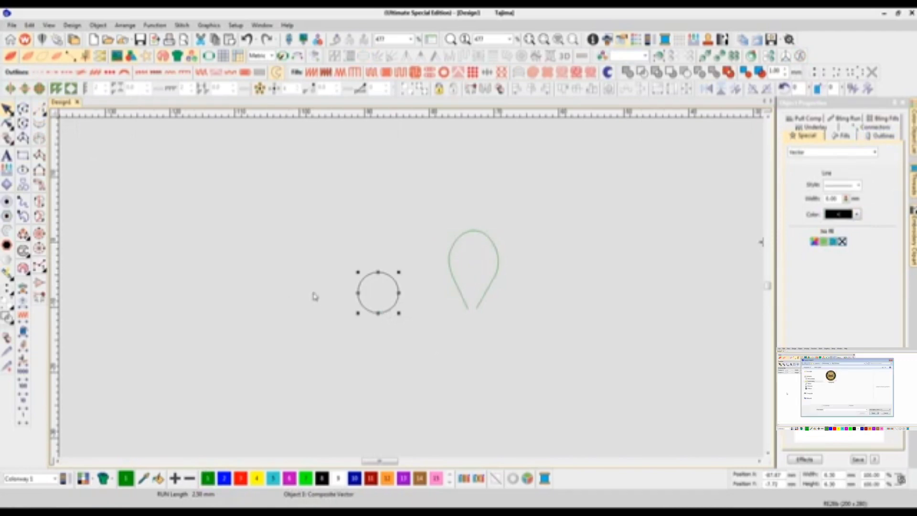
left_click_drag(314, 295, 244, 292)
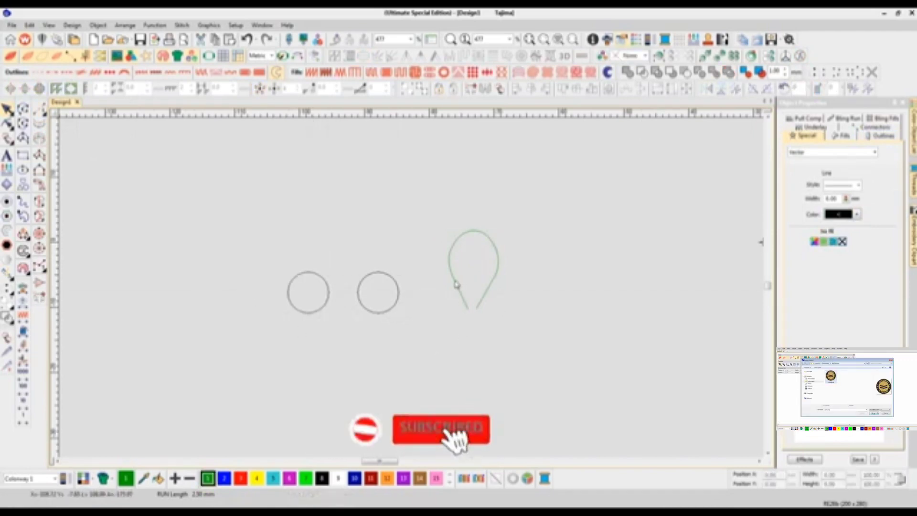
left_click_drag(455, 285, 436, 302)
left_click(537, 319)
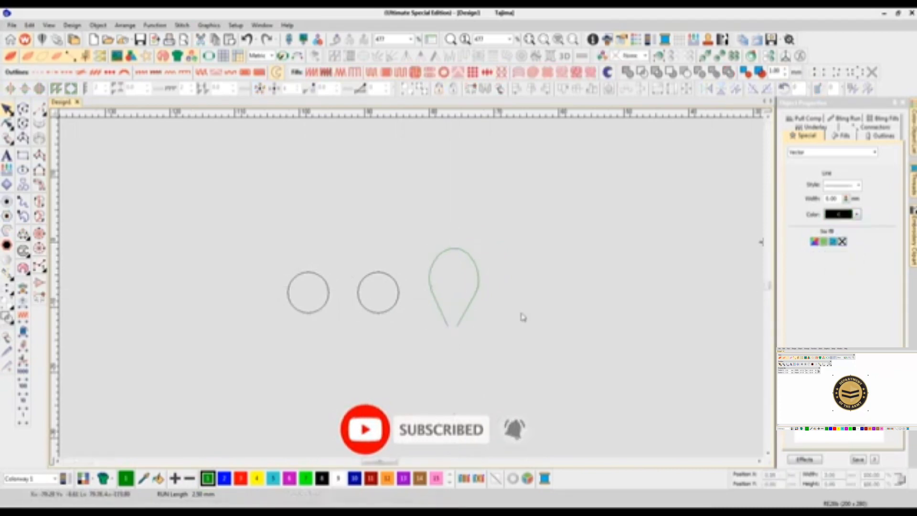
Step: Convert the teardrop vector to Column C and change its stitch type to a String outline
left_click(474, 302)
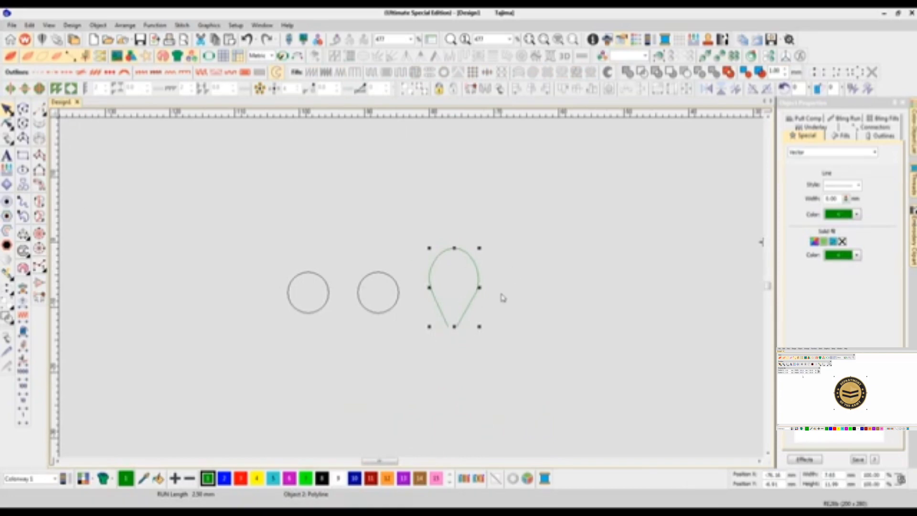
right_click(471, 304)
mouse_move(492, 298)
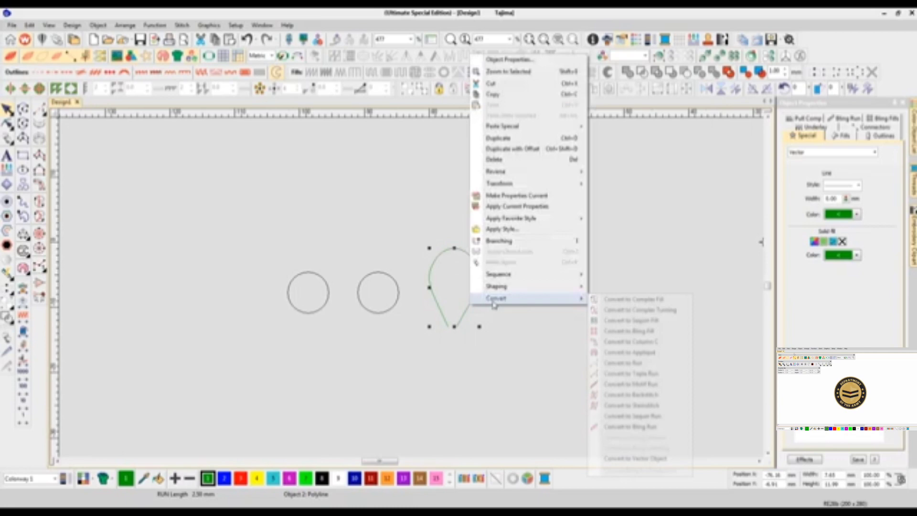
left_click(621, 335)
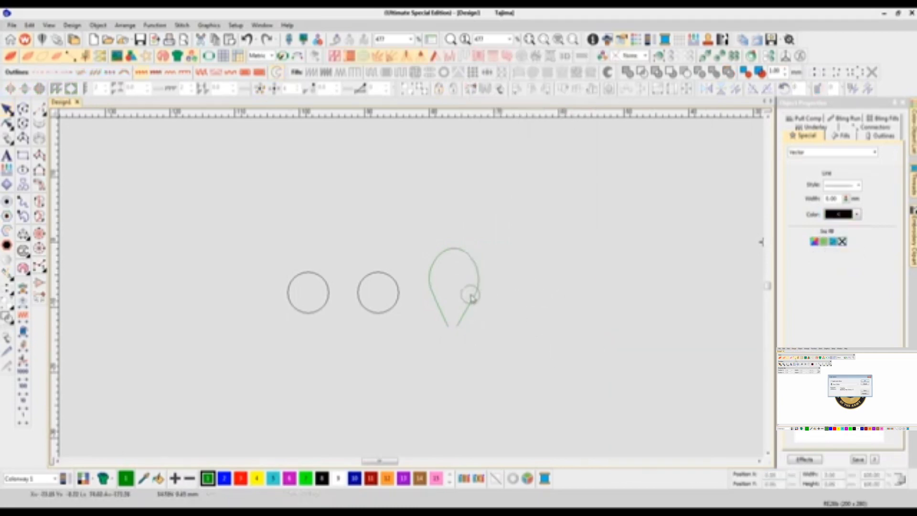
left_click(460, 329)
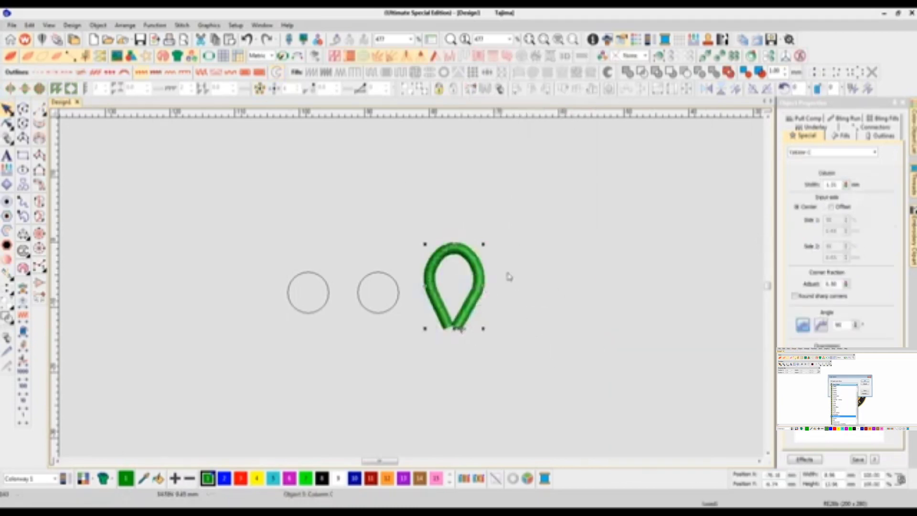
left_click(124, 73)
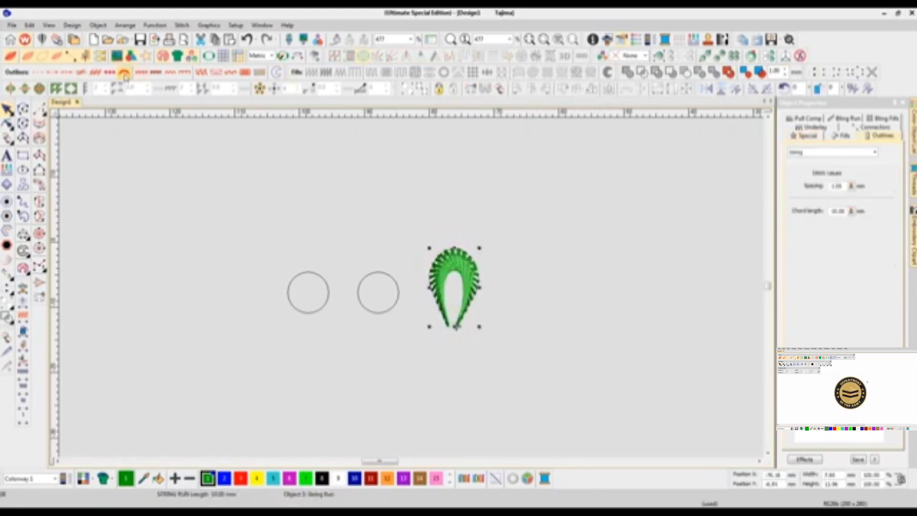
Step: Try a 12 mm chord length on the teardrop's String stitch and settle on 9 mm
left_click(534, 297)
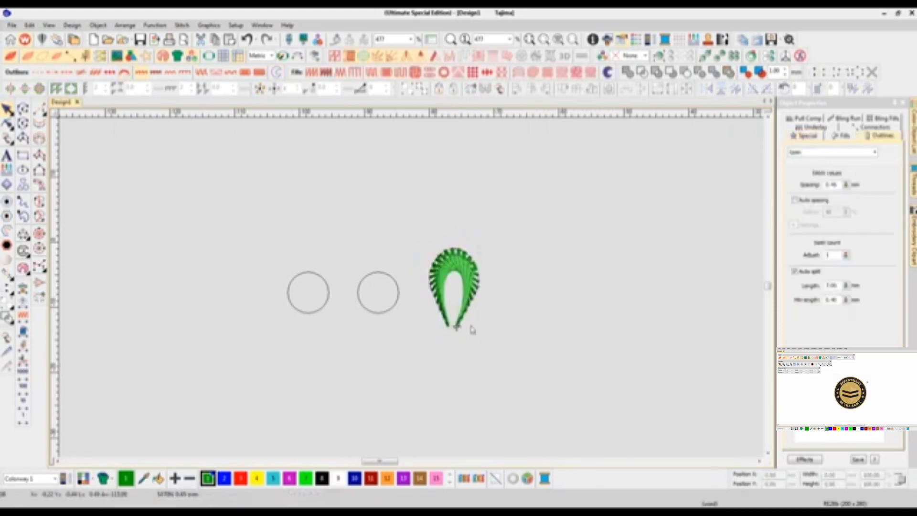
scroll(457, 272, "up", 3)
scroll(412, 291, "down", 2)
scroll(413, 292, "up", 2)
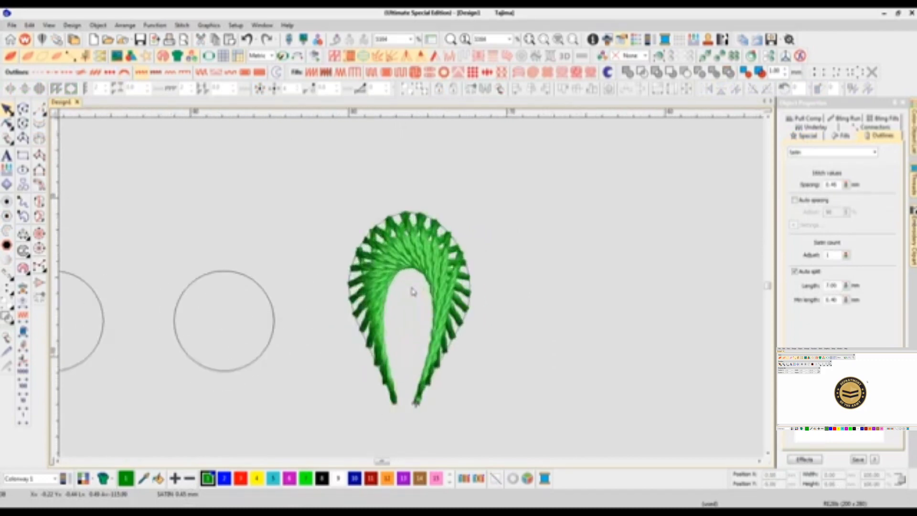
scroll(416, 305, "down", 3)
left_click(412, 286)
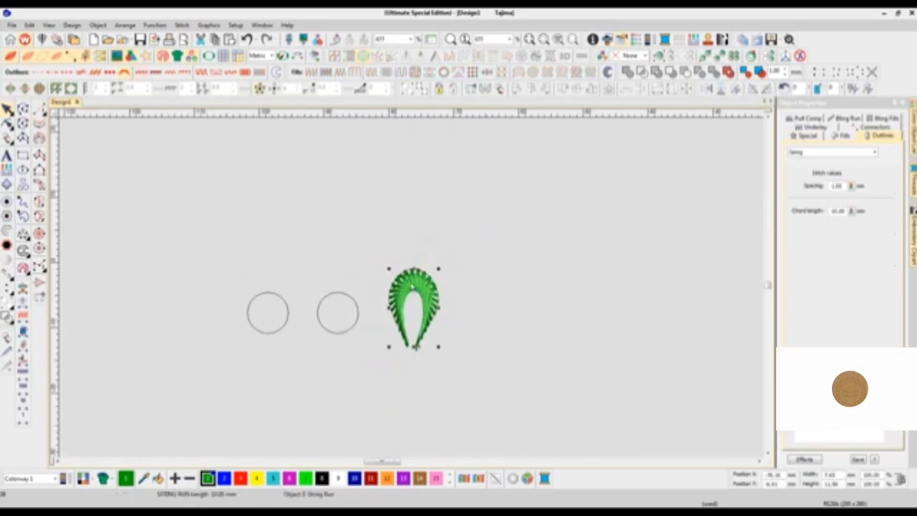
left_click(851, 211)
left_click_drag(802, 213, 805, 192)
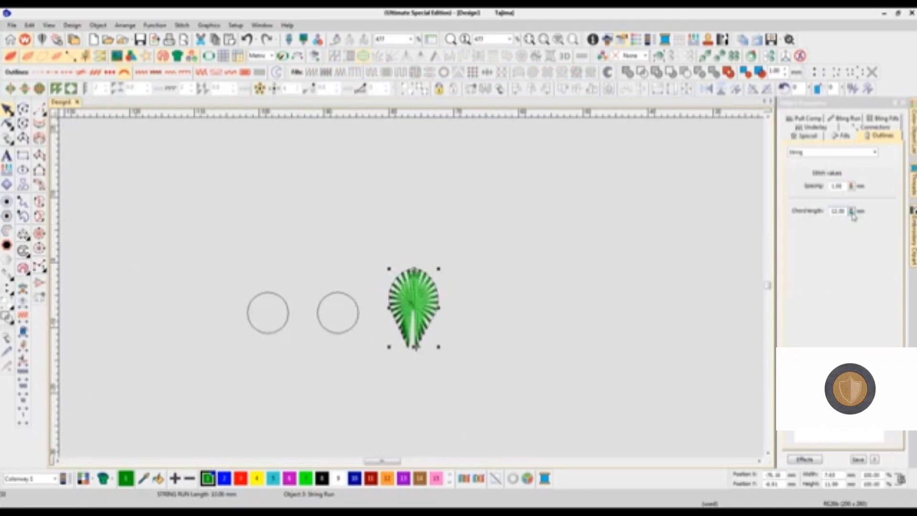
left_click_drag(852, 213, 803, 225)
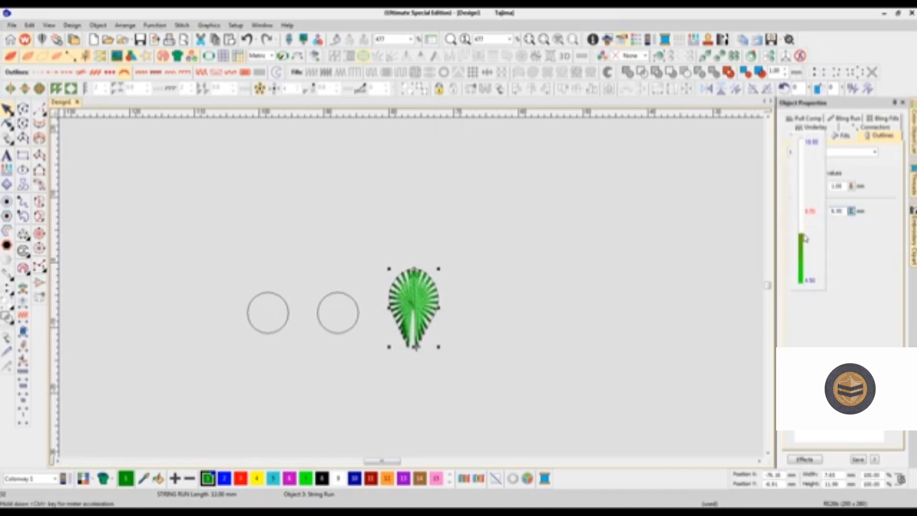
left_click_drag(805, 242, 805, 246)
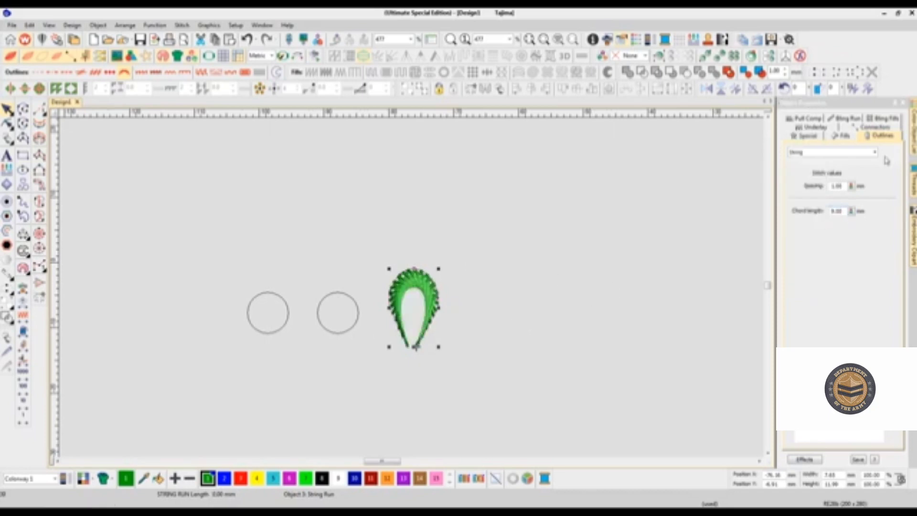
Step: Try different stitch spacings on the teardrop's String outline and settle on 1 mm
left_click_drag(851, 186, 809, 246)
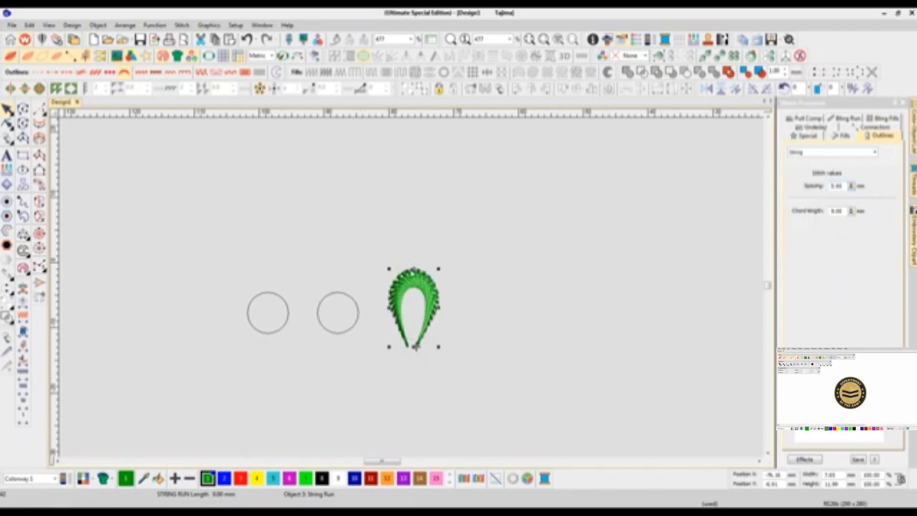
left_click_drag(851, 186, 806, 236)
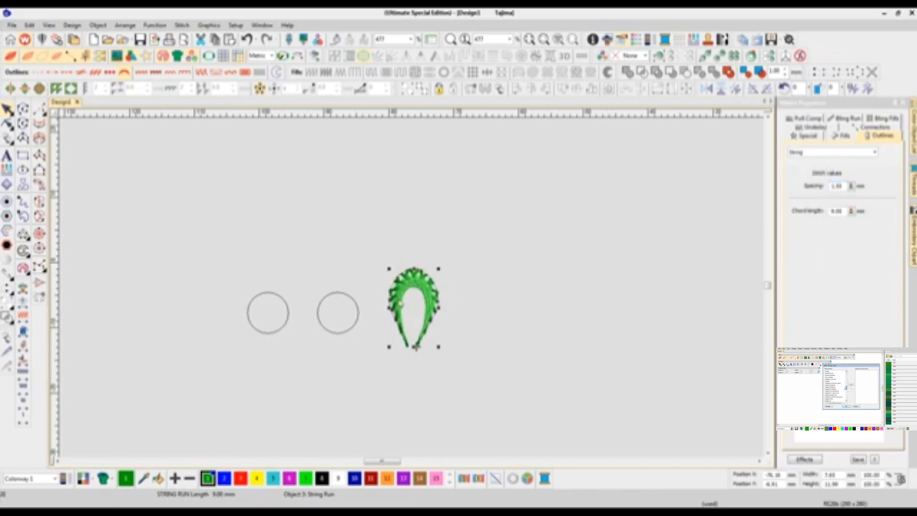
left_click_drag(843, 186, 710, 201)
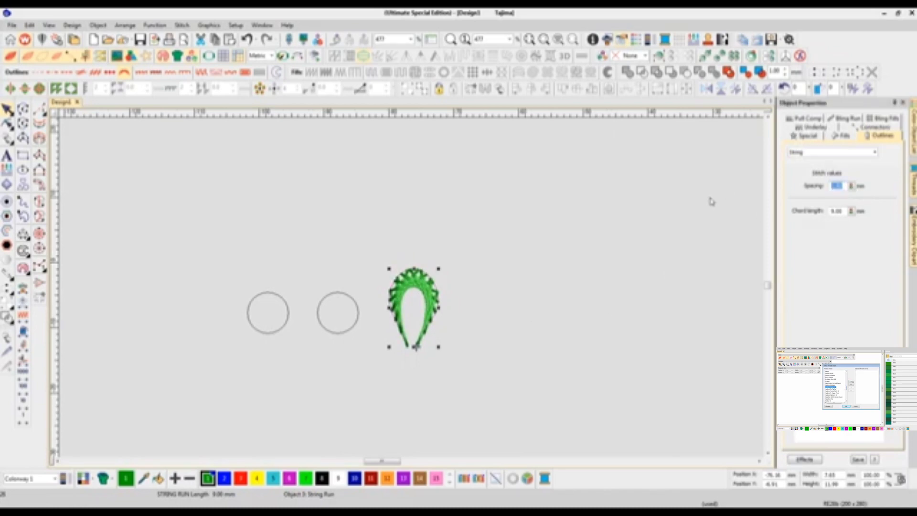
type("1")
key("Return")
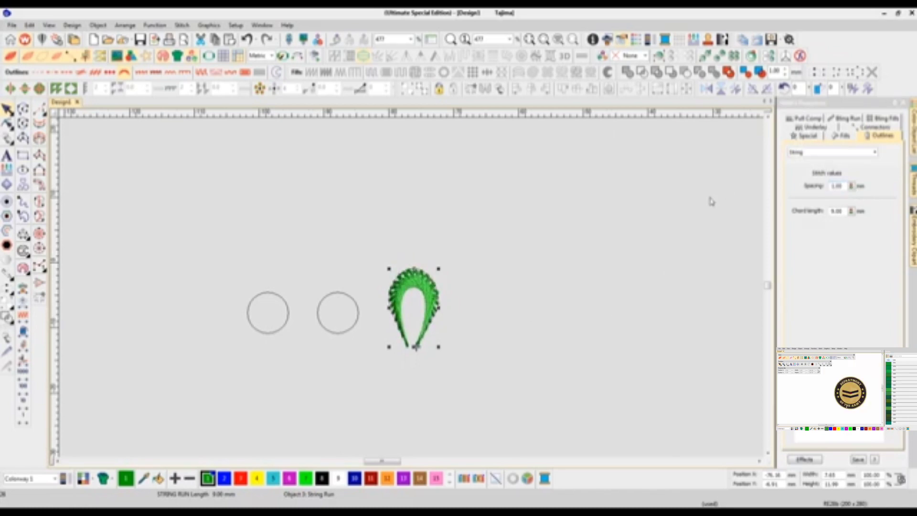
Step: Duplicate the teardrop as a vector outline beside the stitched one and close it into a solid green shape
left_click(409, 331)
left_click(416, 347)
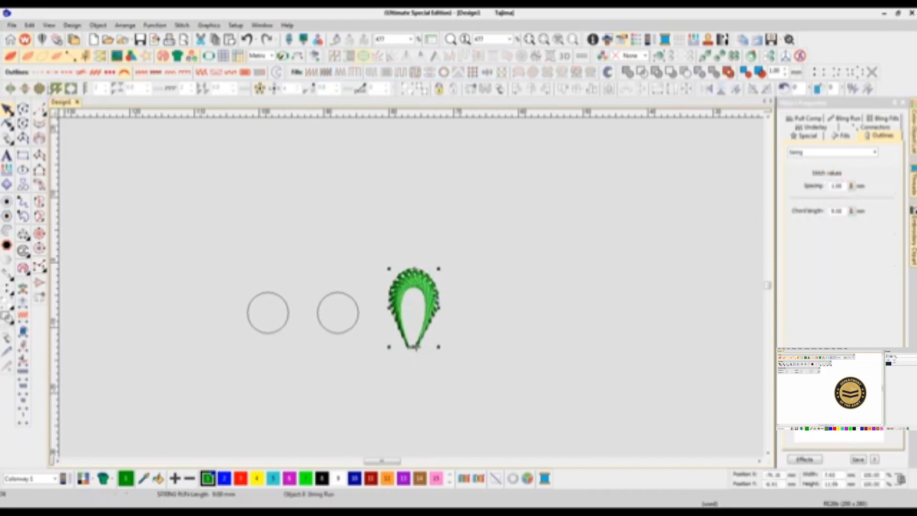
left_click(274, 72)
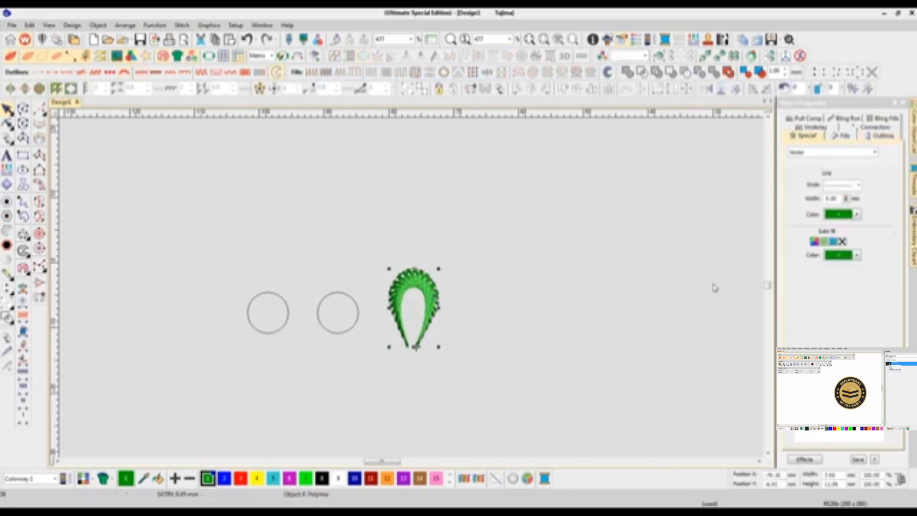
left_click_drag(429, 309, 534, 317)
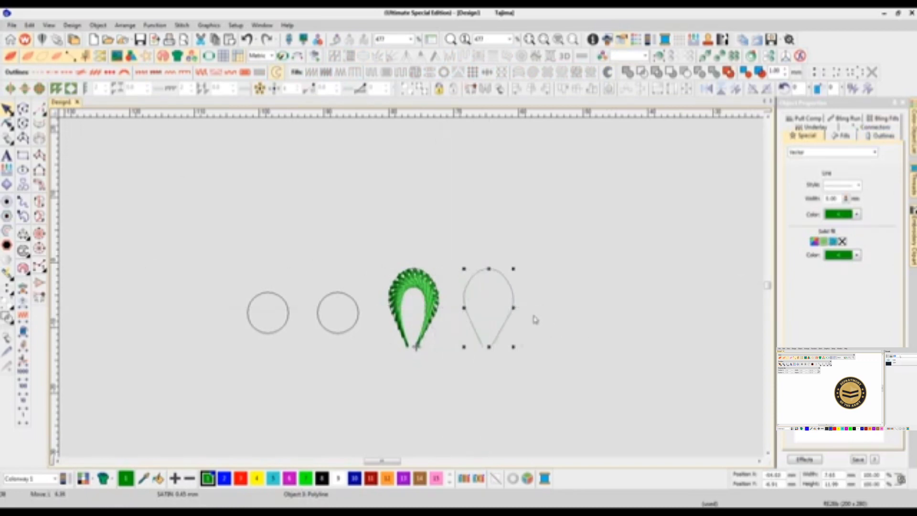
left_click(728, 72)
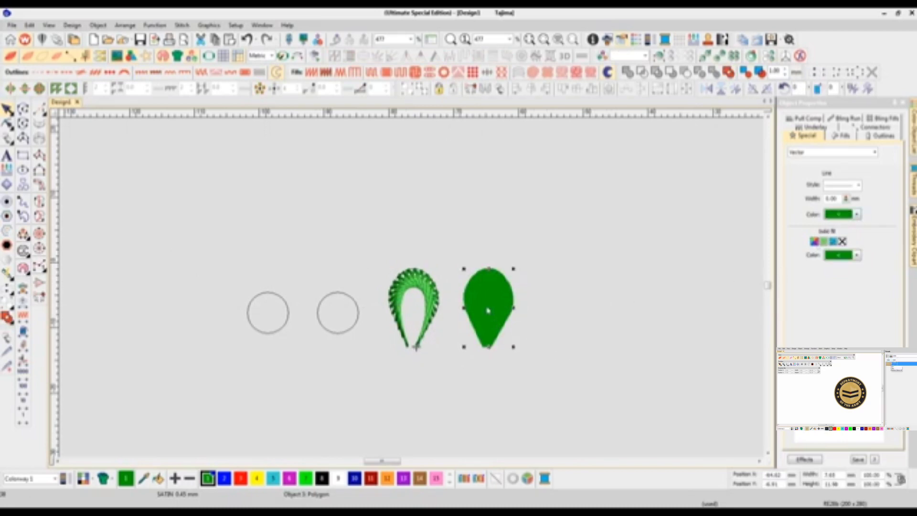
Step: Align the solid green teardrop and the String-stitched teardrop on a common center so they overlap
left_click(436, 313, "shift")
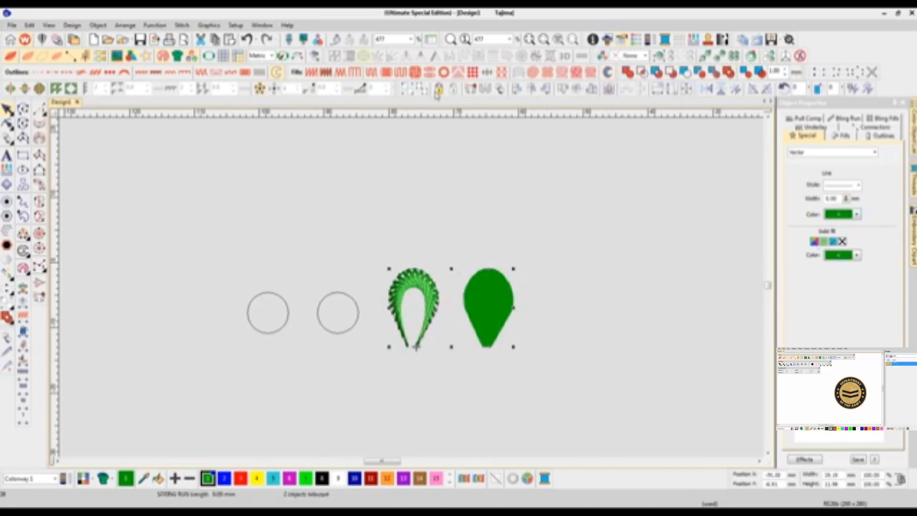
left_click(531, 89)
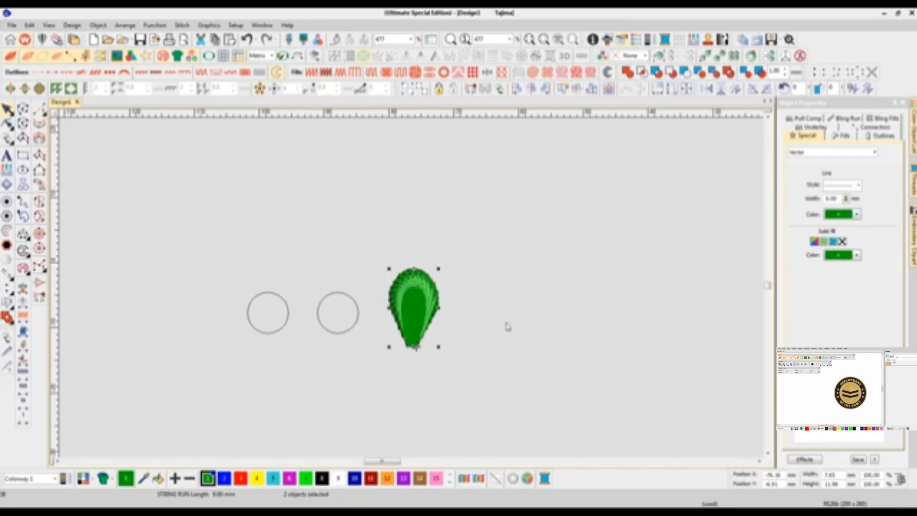
left_click(549, 334)
Step: Convert the solid teardrop to a Complex Fill with a nearly horizontal stitch angle of 177°
right_click(418, 322)
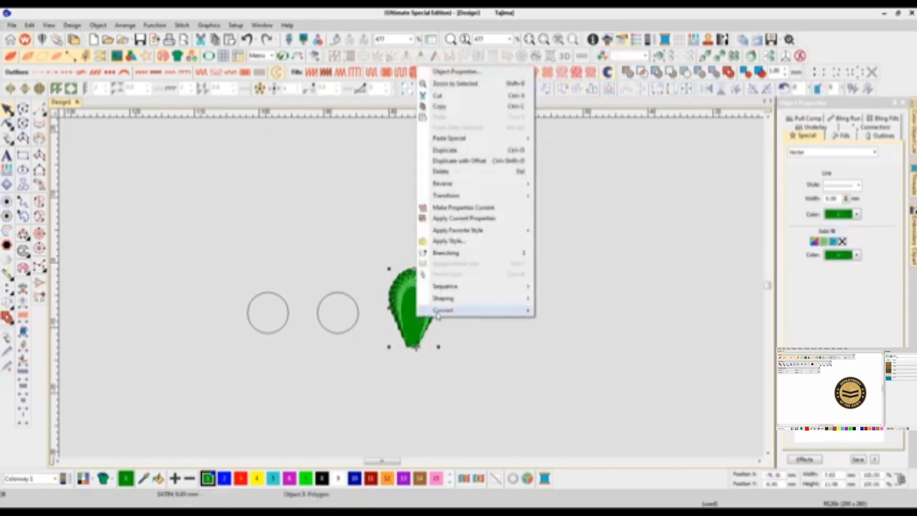
mouse_move(444, 310)
left_click(554, 323)
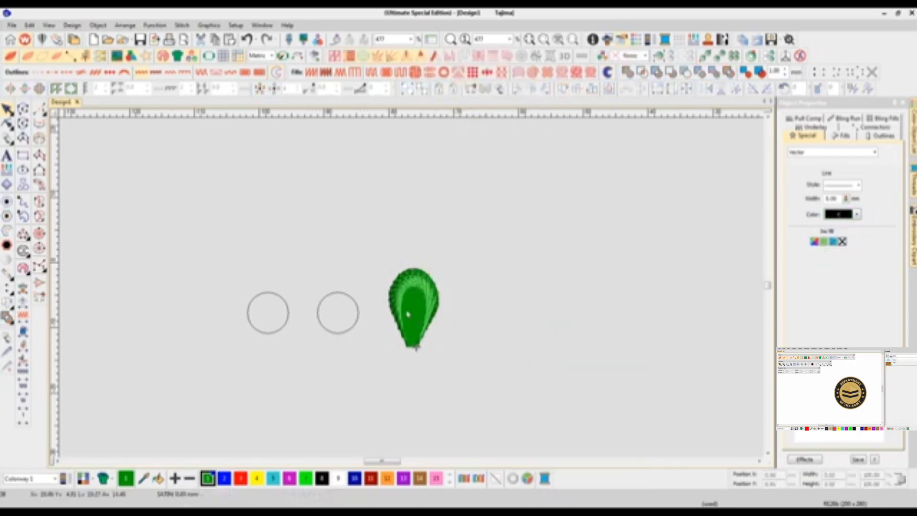
left_click(387, 321)
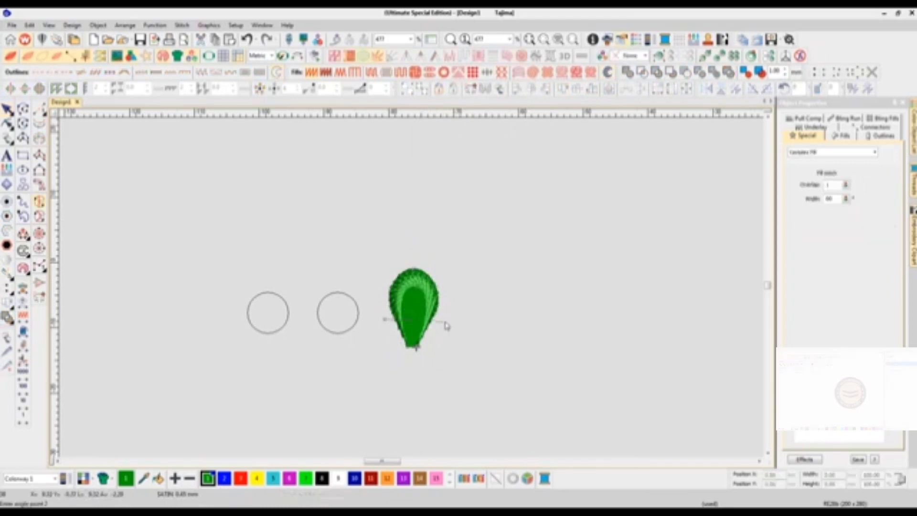
left_click(446, 325)
left_click(6, 109)
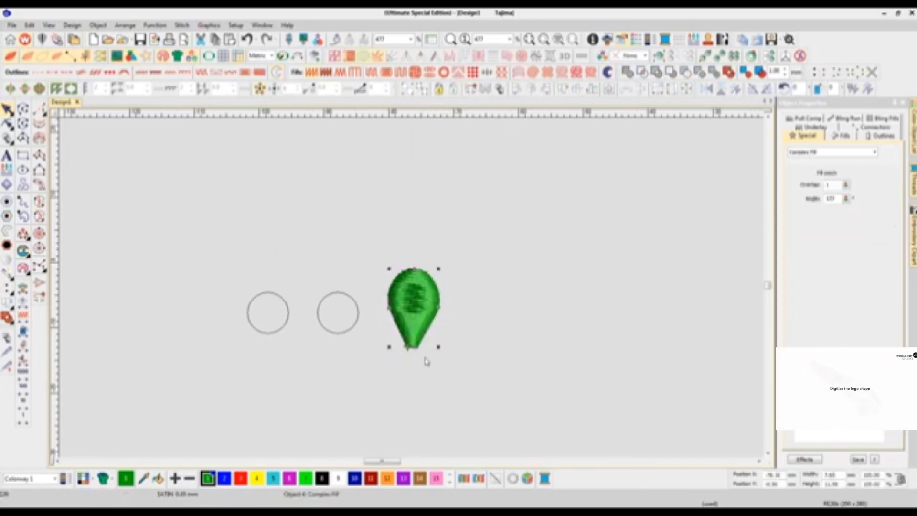
Step: Shrink the filled teardrop to about 5.2 mm wide and 9.7 mm high, keeping its narrow end on the String outline's base
left_click_drag(438, 348, 413, 282)
left_click(494, 347)
left_click(556, 303)
left_click_drag(452, 323, 451, 323)
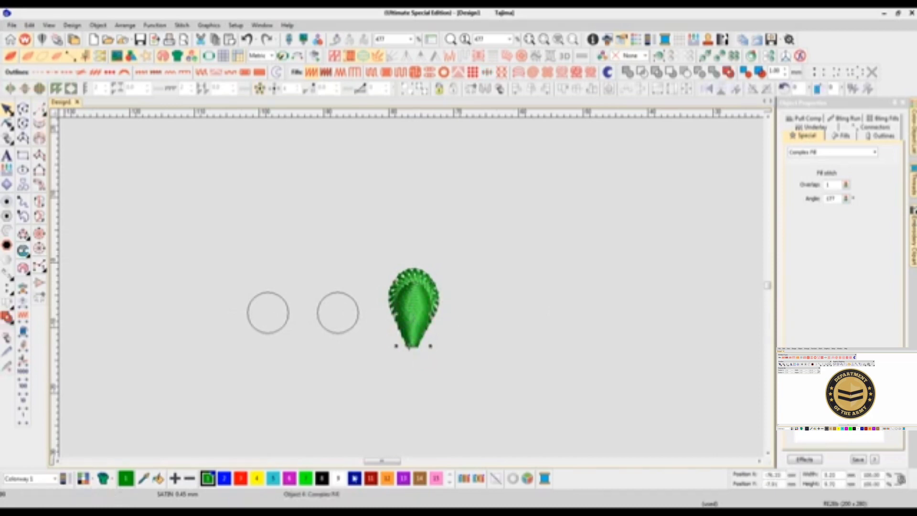
Step: Color the inner teardrop fill yellow and select the green String border
left_click(257, 477)
left_click(399, 262)
left_click(410, 282)
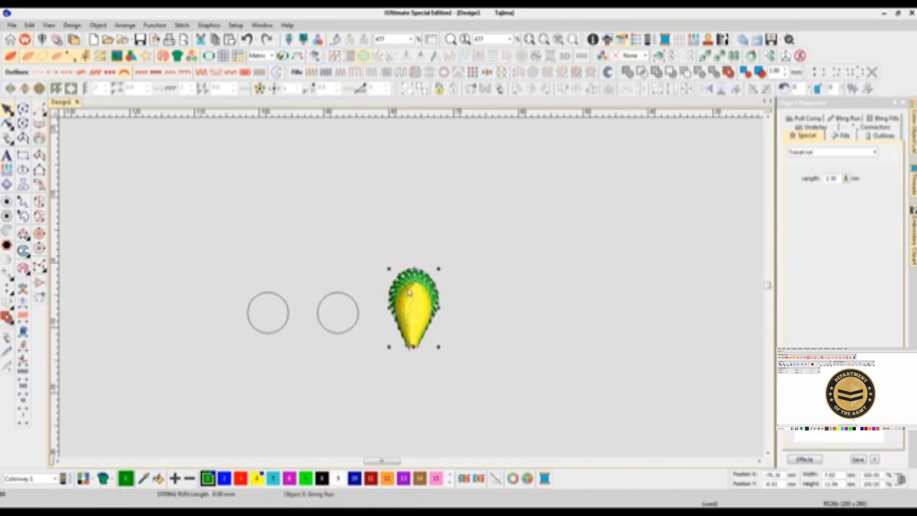
Step: Color the teardrop's String border red and resequence it to stitch after the yellow inner fill
left_click(240, 477)
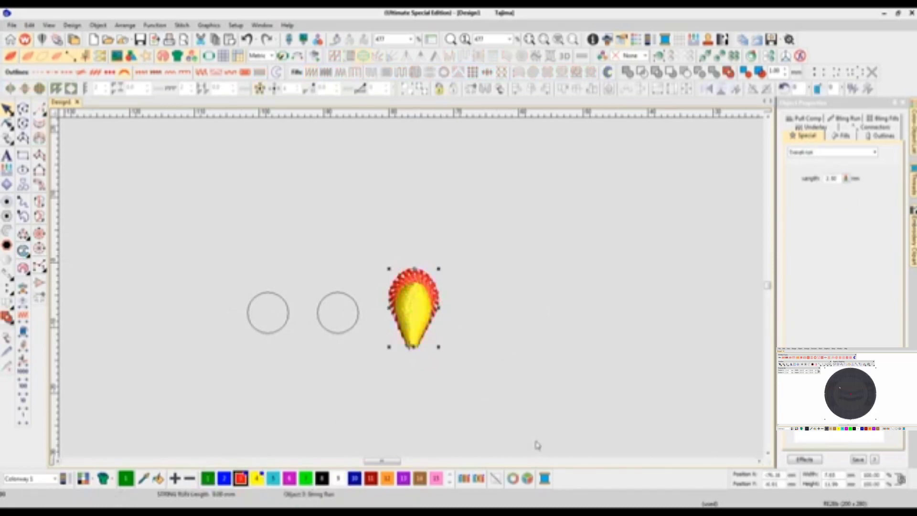
key("ctrl+x")
key("ctrl+v")
left_click(509, 347)
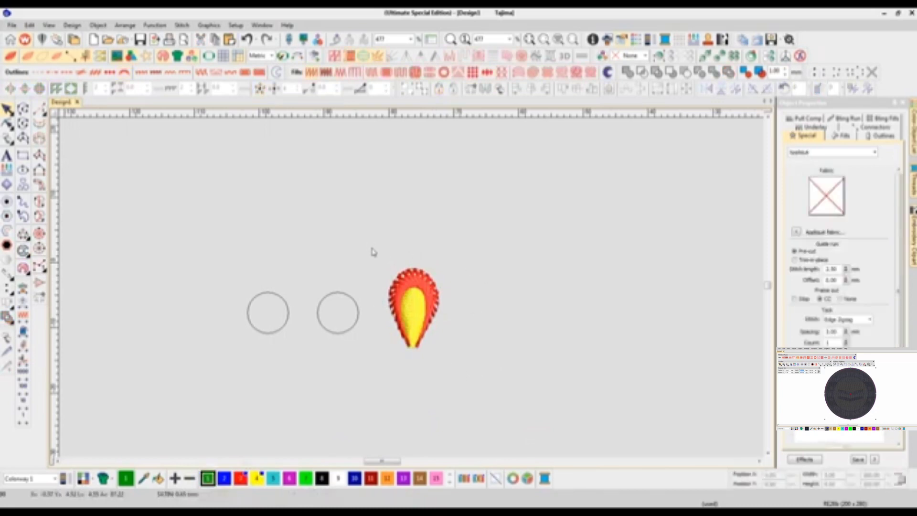
Step: Select both petal objects and move them together horizontally, farther away from the two circles
left_click_drag(373, 251, 465, 397)
left_click_drag(426, 338, 592, 297)
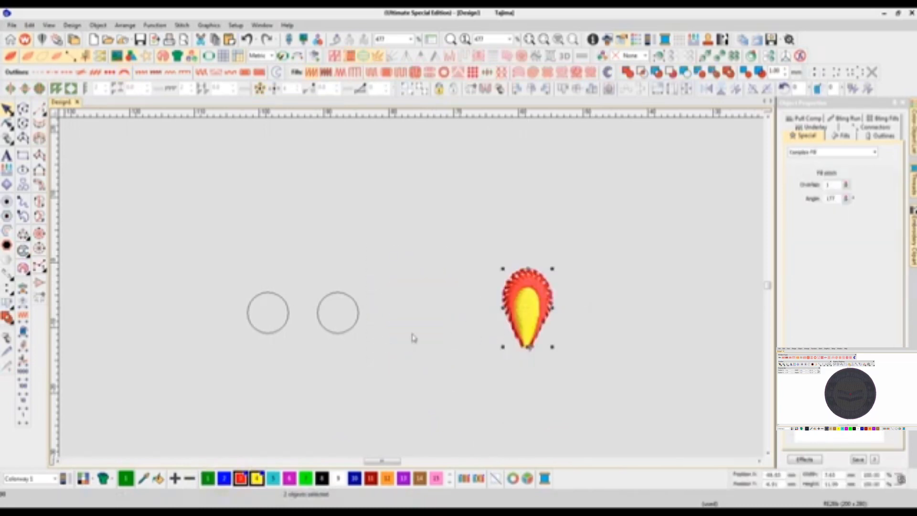
left_click(340, 334)
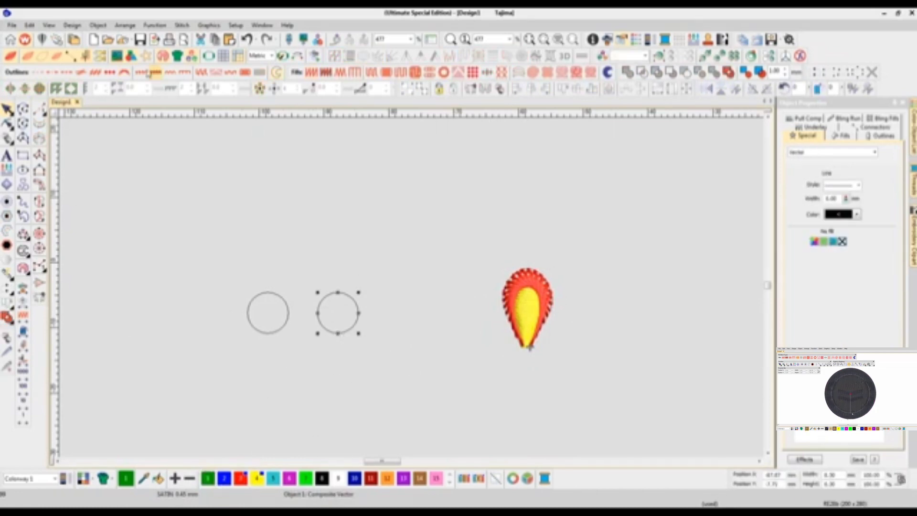
left_click(124, 71)
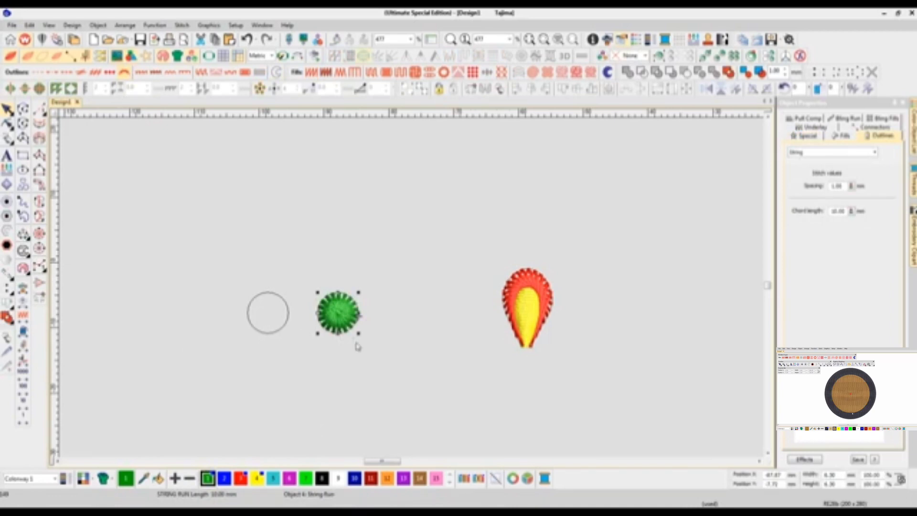
key("ctrl+z")
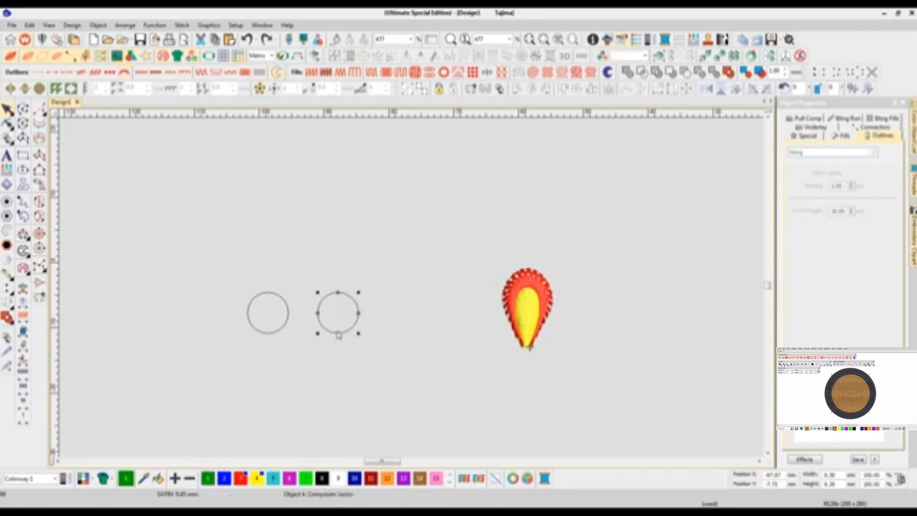
Step: Convert the circle nearest the petal to a red Column C with a String outline, and enlarge it to about 12.1 mm
right_click(345, 334)
mouse_move(382, 323)
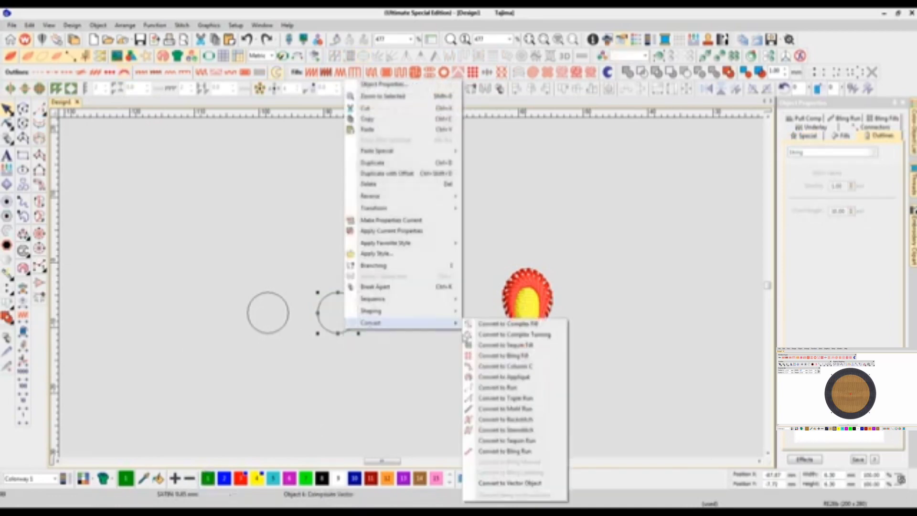
left_click(500, 366)
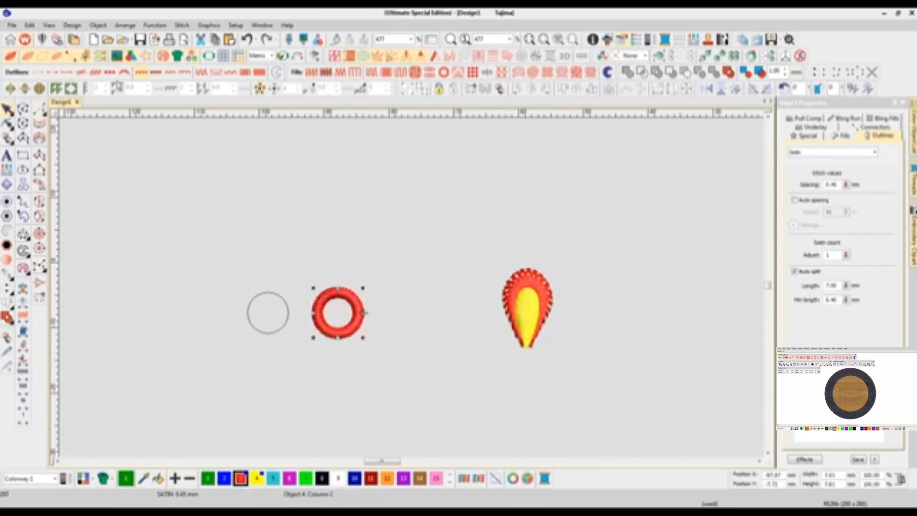
left_click(124, 72)
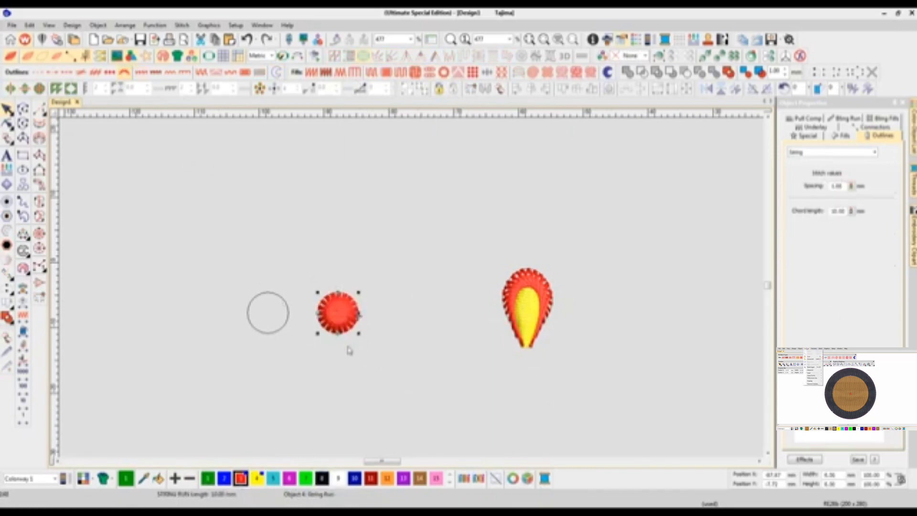
left_click_drag(358, 333, 456, 355)
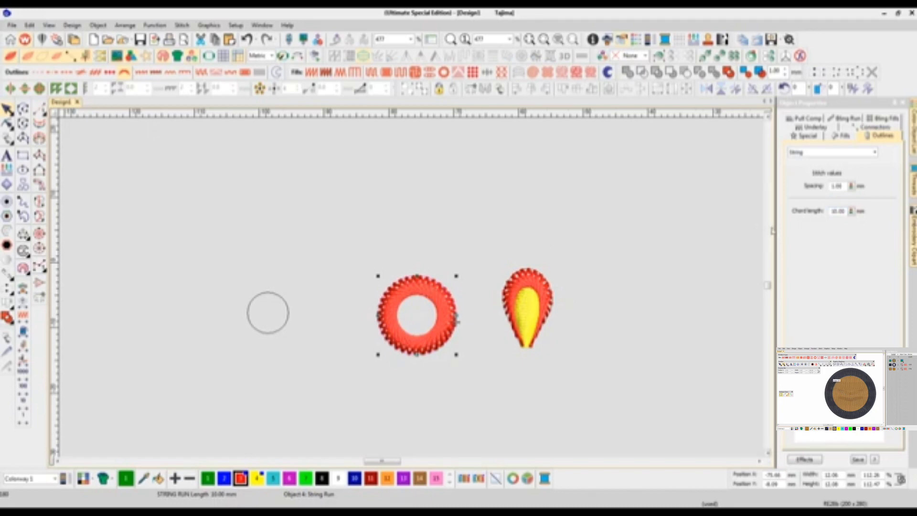
Step: Try chord lengths of 8 mm and 11 mm on the red ring's String outline, and restore 10 mm
left_click_drag(851, 211, 804, 234)
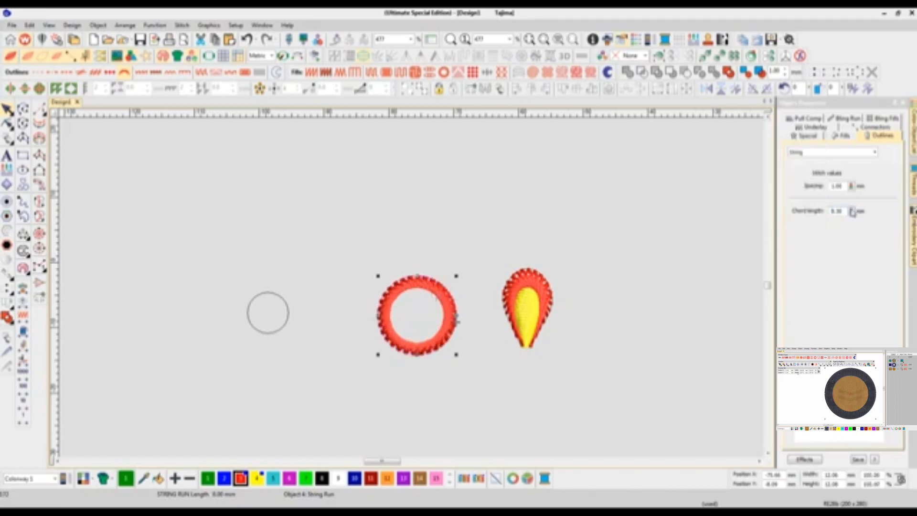
left_click_drag(852, 212, 805, 189)
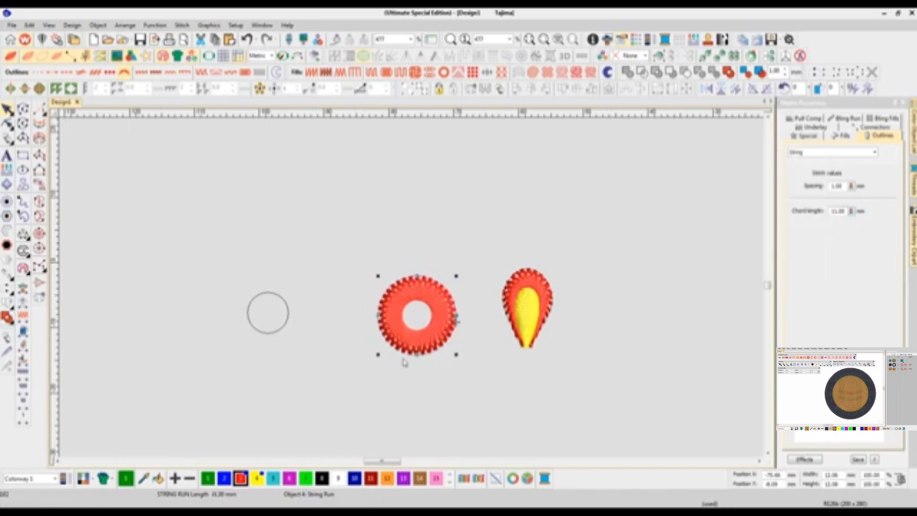
left_click_drag(845, 211, 782, 212)
type("10")
key("Return")
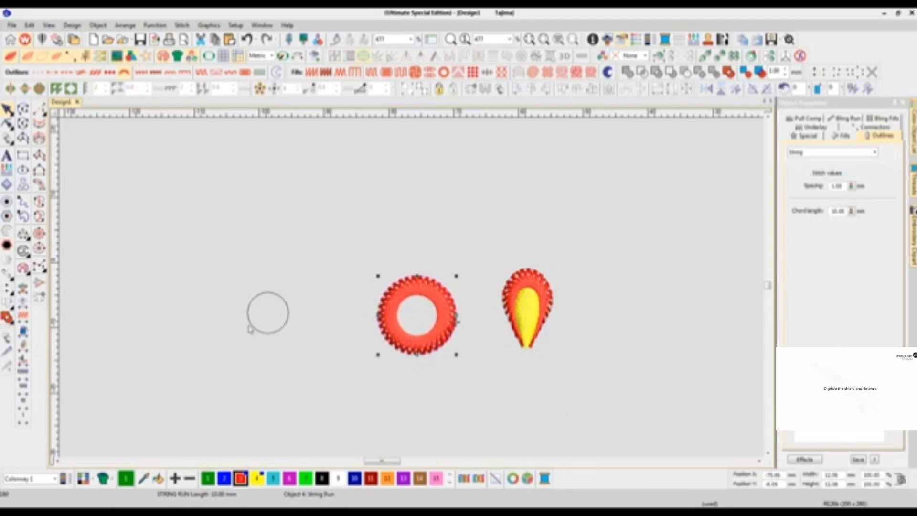
Step: Duplicate the remaining outline circle and place the copy beside the red String ring
left_click(269, 335)
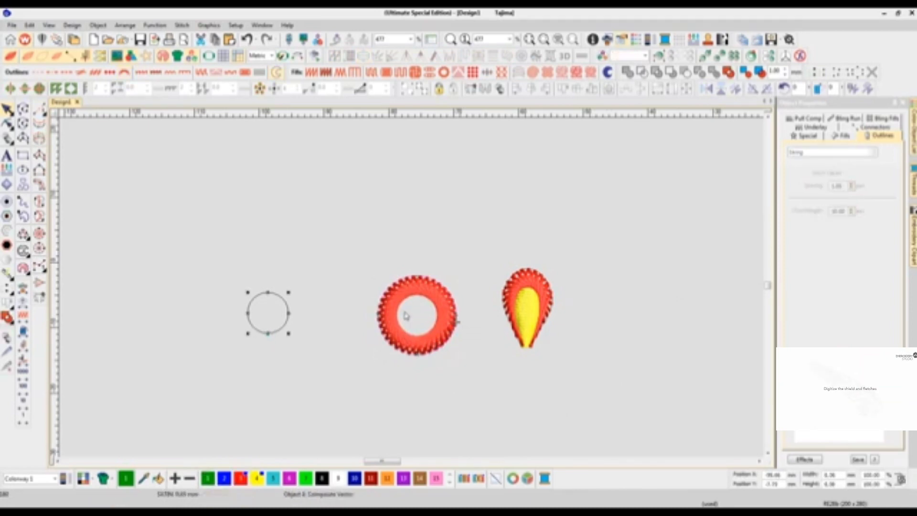
left_click_drag(269, 334, 364, 312)
key("space")
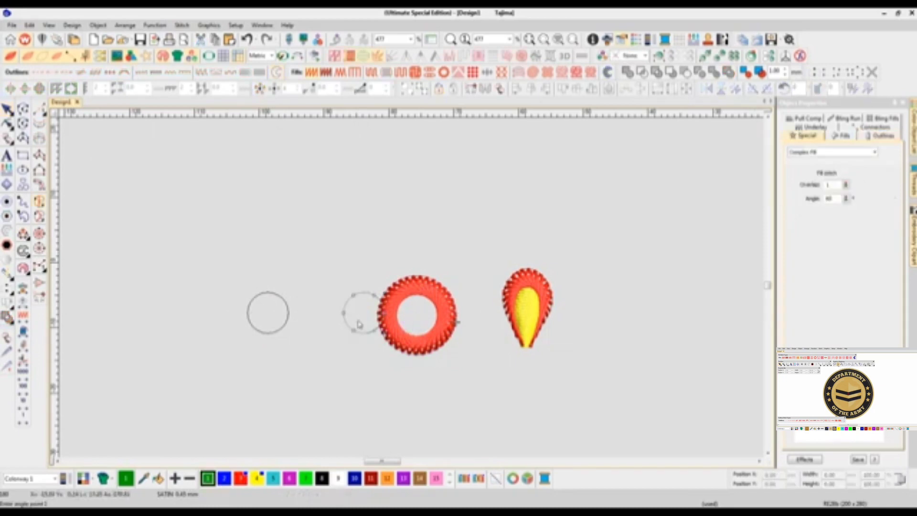
Step: Make the duplicated circle a Complex Fill with a nearly horizontal stitch angle of 177° and color it yellow
left_click(321, 315)
left_click(412, 320)
left_click(5, 110)
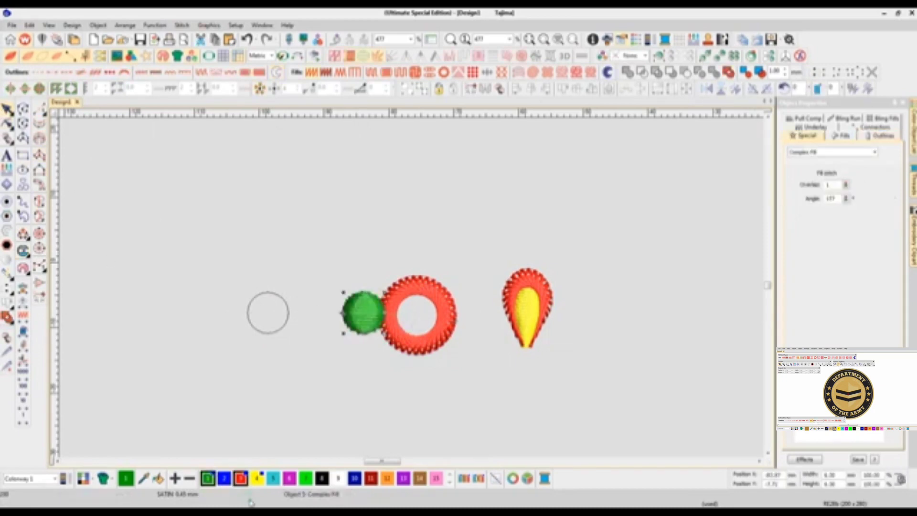
left_click(256, 478)
Step: Sequence the red ring after the yellow circle and align both on a common center
left_click(451, 353)
left_click(452, 356)
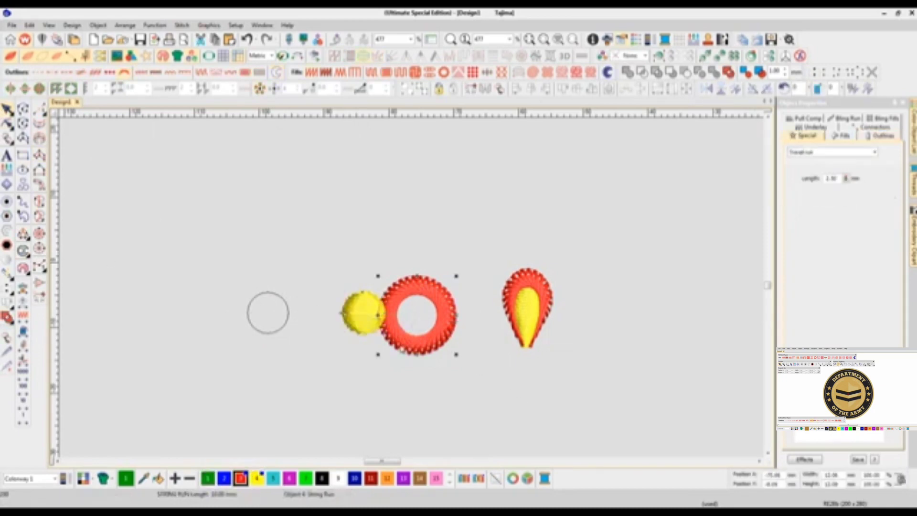
key("Escape")
left_click(352, 318)
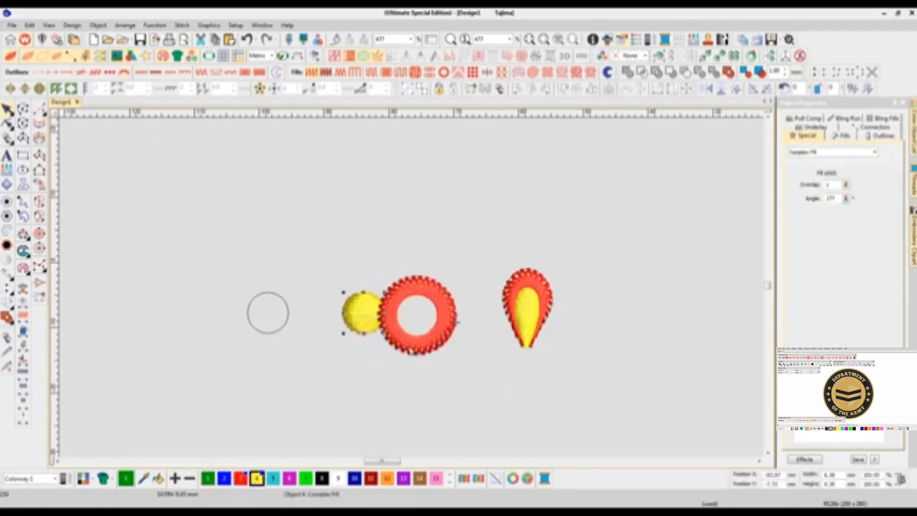
left_click(449, 325, "ctrl")
left_click(544, 89)
left_click(576, 89)
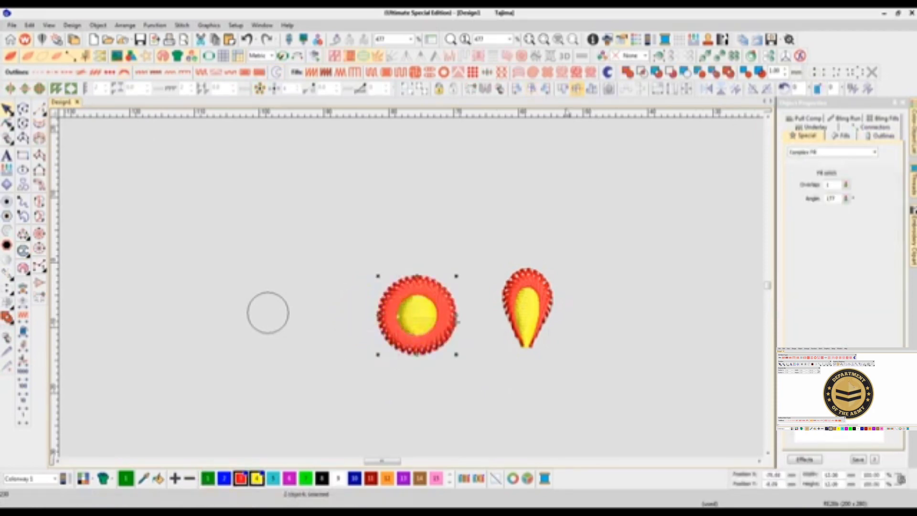
left_click(440, 389)
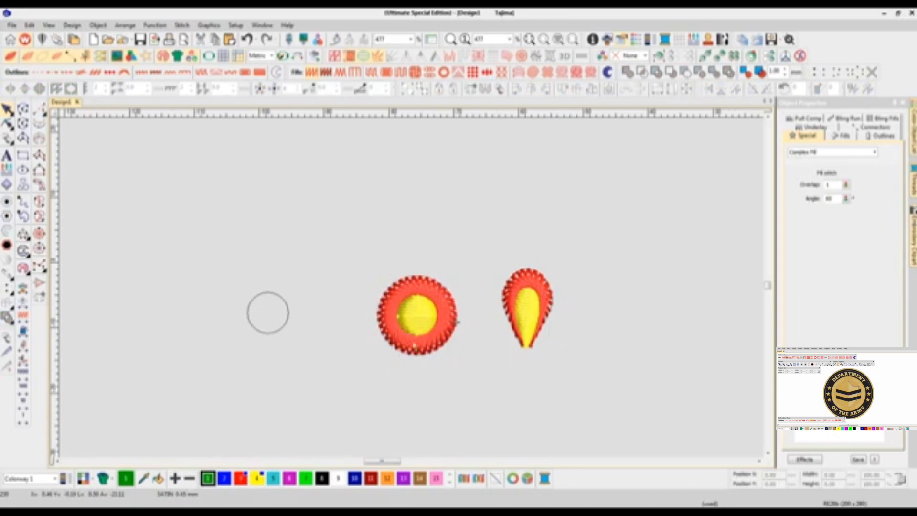
Step: Enlarge the yellow circle fill slightly so its edge extends beneath the red ring
left_click(420, 320)
left_click_drag(438, 337, 441, 340)
left_click(482, 391)
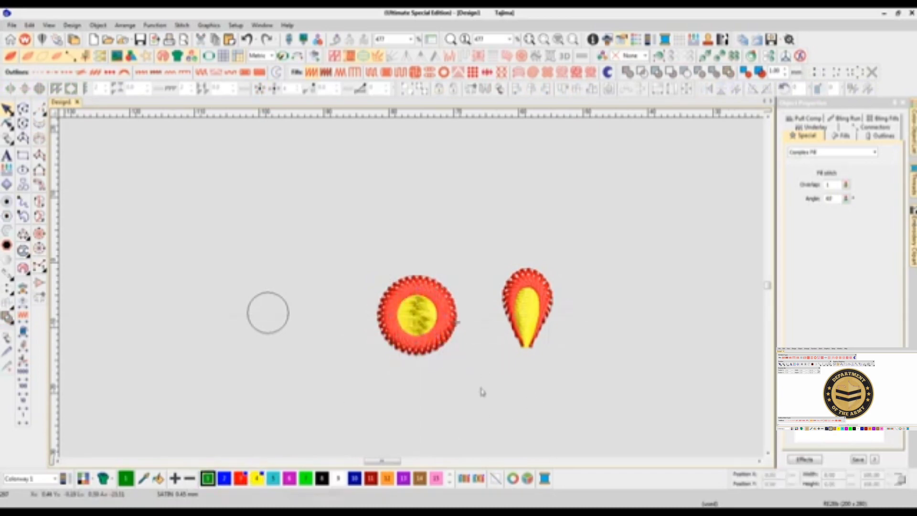
Step: Enlarge the remaining outline circle about its center to about 15.3 mm in diameter
left_click(282, 329)
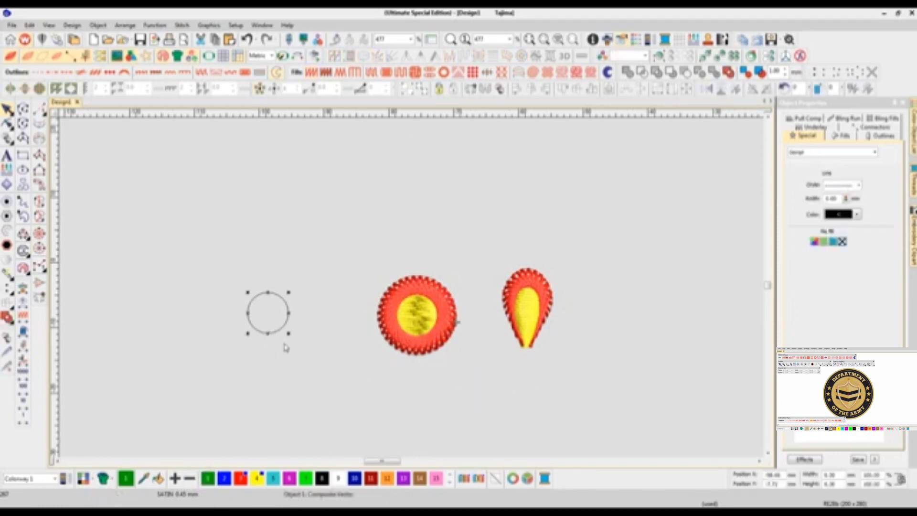
left_click_drag(288, 333, 304, 353)
left_click_drag(311, 364, 314, 367)
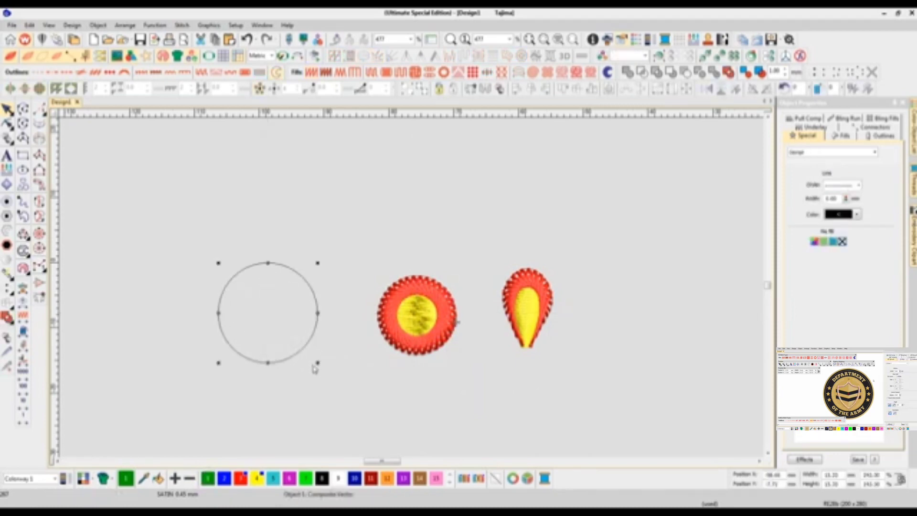
Step: Generate Run offsets joined into a spiral inside the enlarged circle, and delete the outer Run outline
left_click(6, 216)
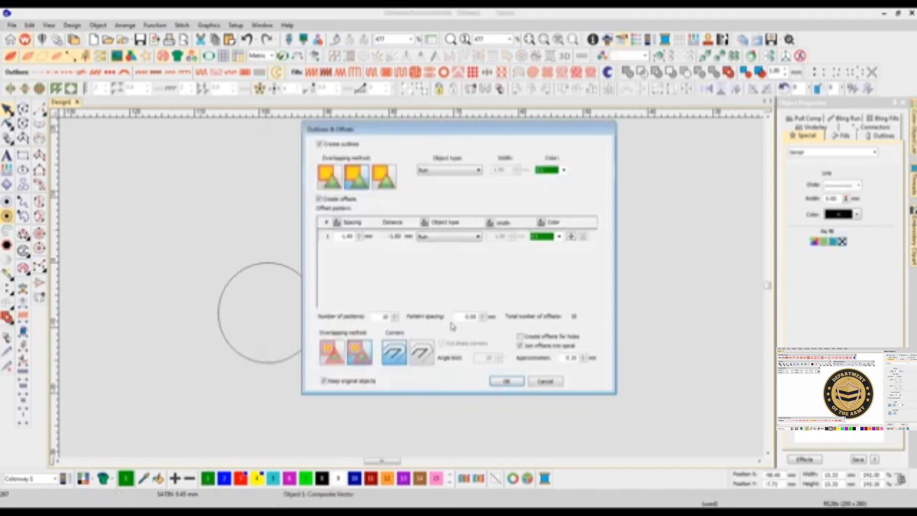
left_click(507, 381)
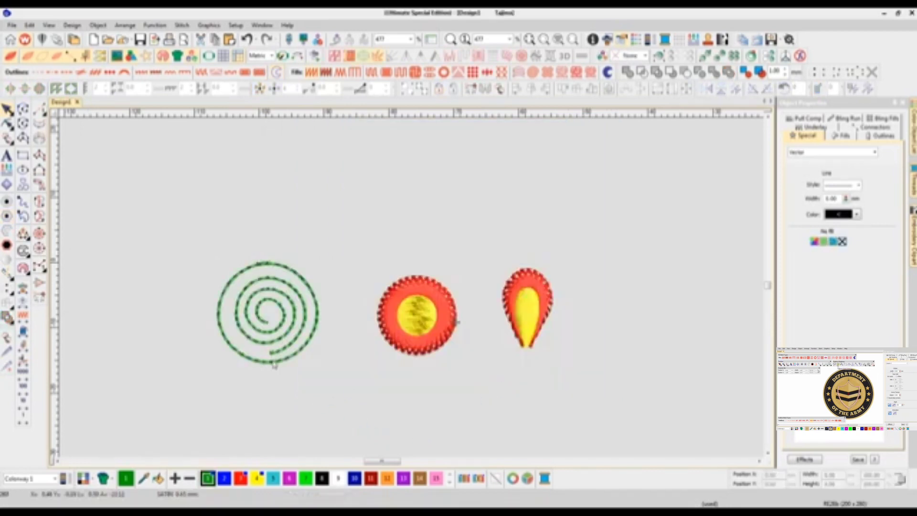
left_click(273, 362)
key("Delete")
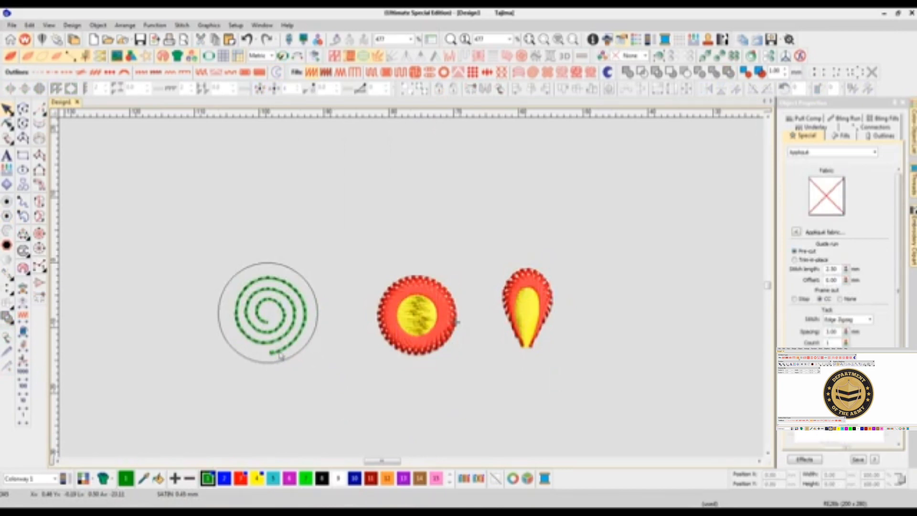
Step: Move the original vector circle up and away from the green spiral, and shift the spiral slightly toward the ring
left_click(289, 364)
left_click_drag(290, 364, 176, 229)
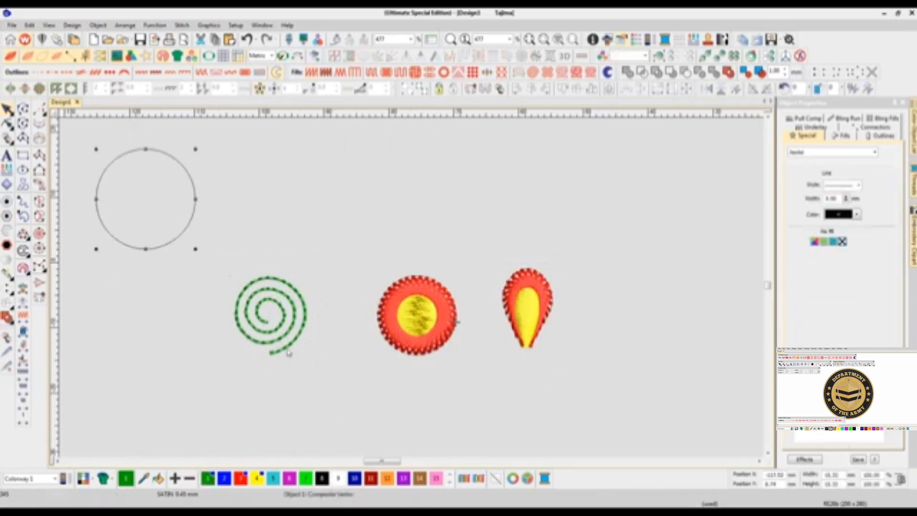
left_click_drag(285, 342, 313, 351)
Step: Convert the green Run spiral to a Column C satin about 1.5 mm wide
right_click(310, 345)
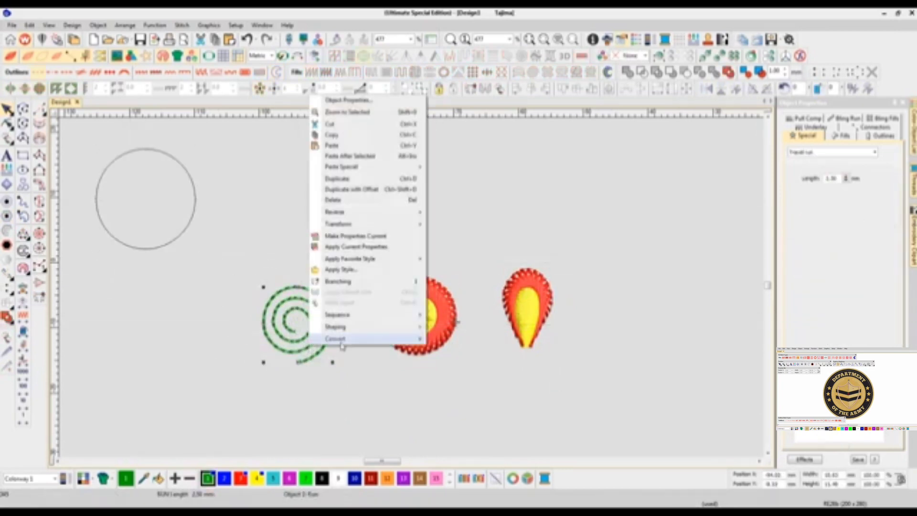
mouse_move(363, 338)
left_click(465, 372)
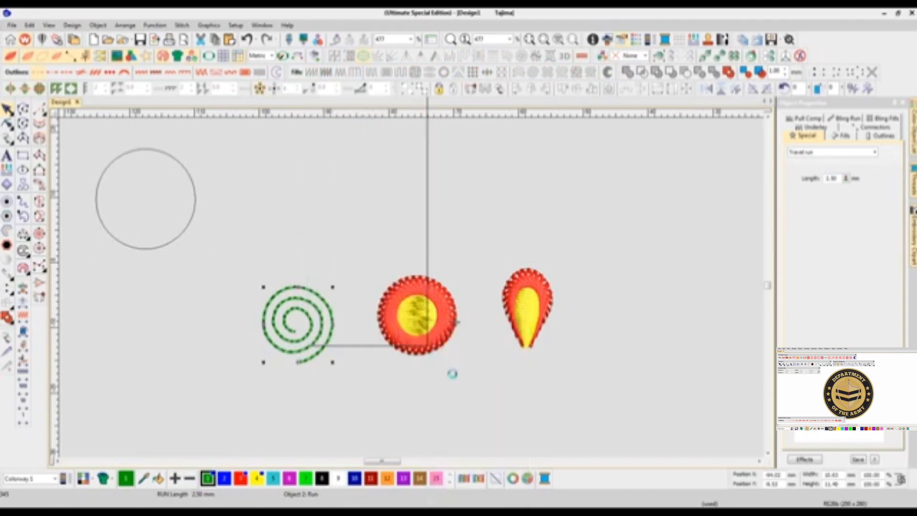
left_click(310, 364)
left_click(315, 366)
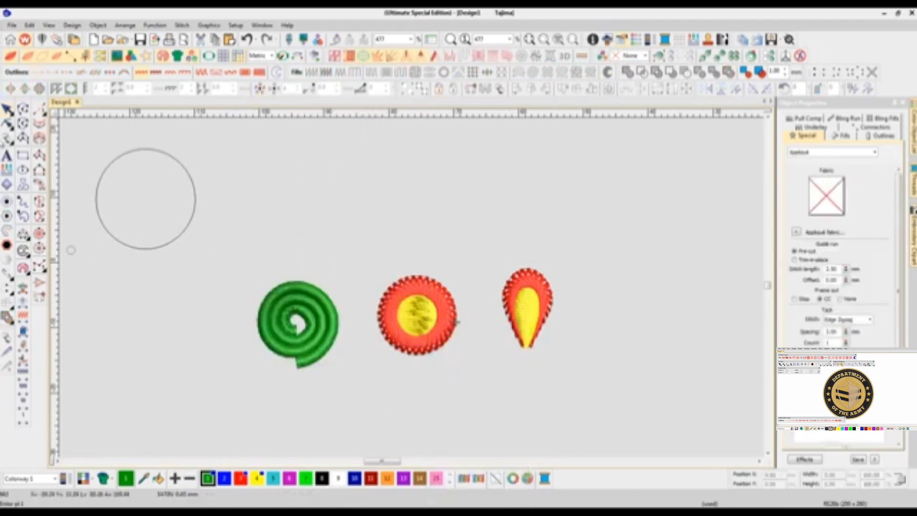
left_click(8, 112)
Step: Reshape the inner end of the green spiral to narrow its open center, deleting a surplus point
scroll(297, 324, "up", 3)
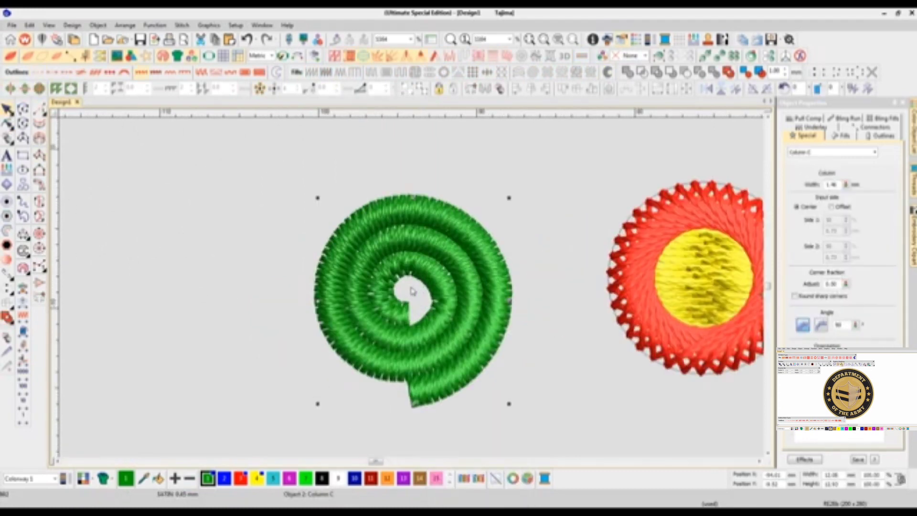
key("h")
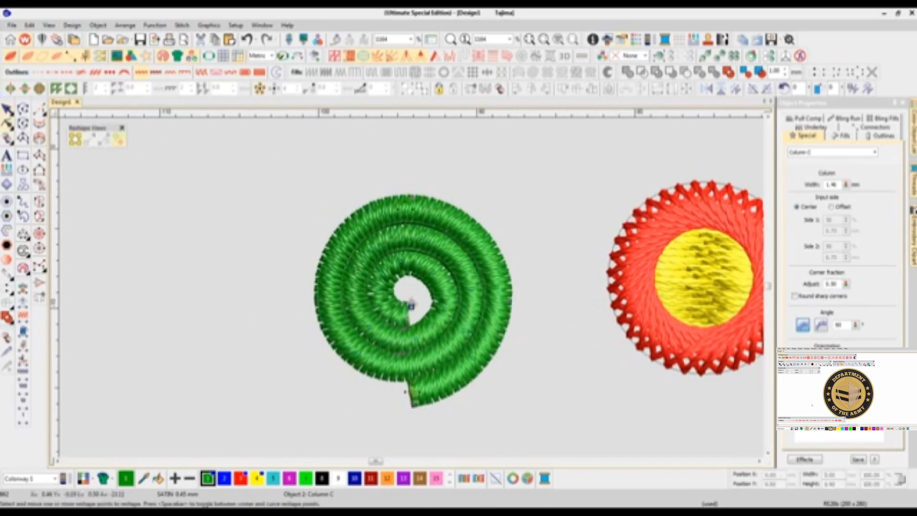
left_click_drag(413, 295, 406, 326)
key("Delete")
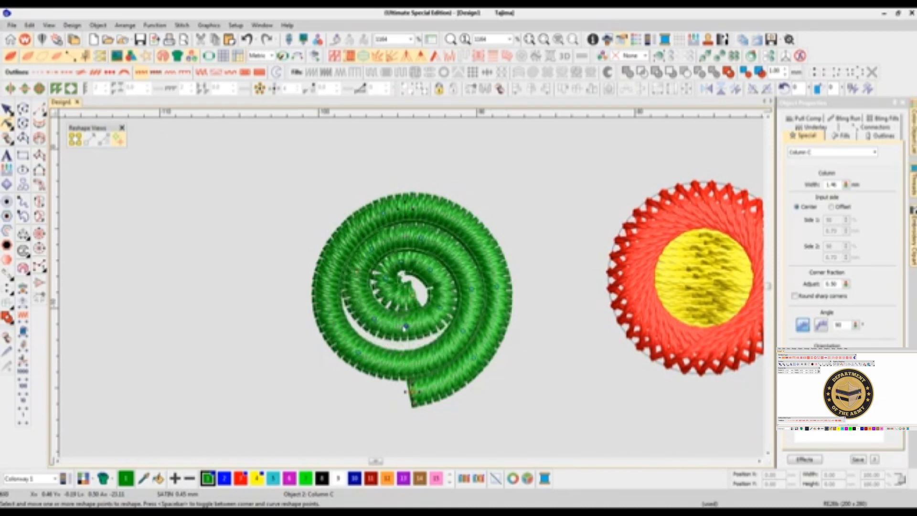
Step: Adjust the reshape points on the spiral's lower-left turns to close the gap between them
left_click_drag(406, 329, 406, 330)
left_click_drag(357, 272, 357, 272)
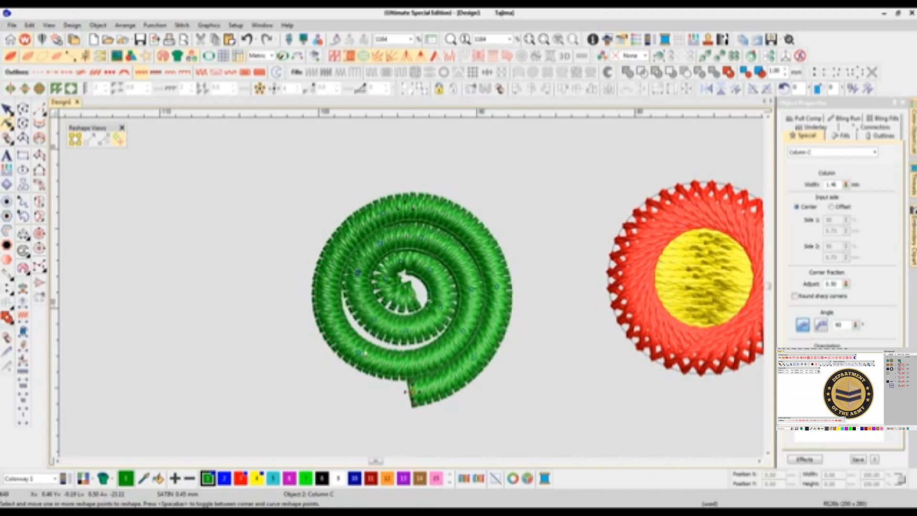
left_click_drag(357, 353, 363, 346)
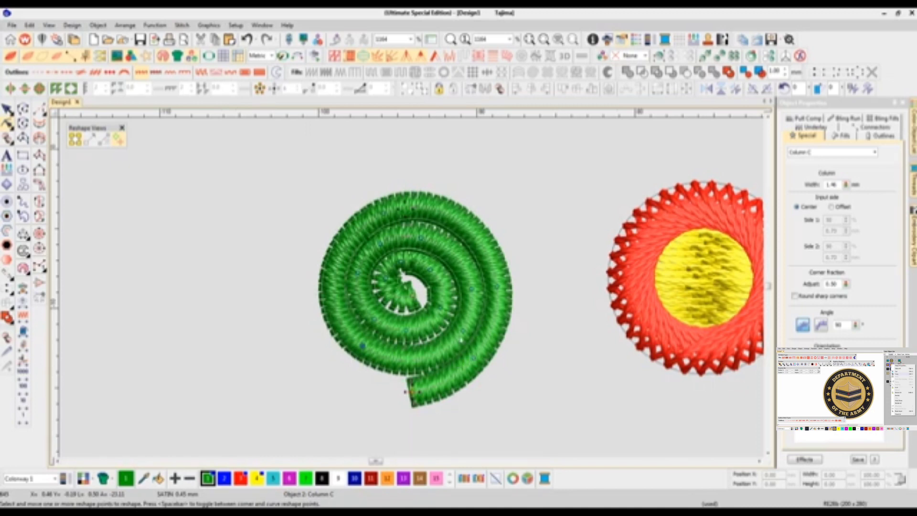
Step: Adjust the reshape points on the green spiral's side and lower turns, and pull its outer end in against the adjacent turn
left_click_drag(456, 327, 456, 327)
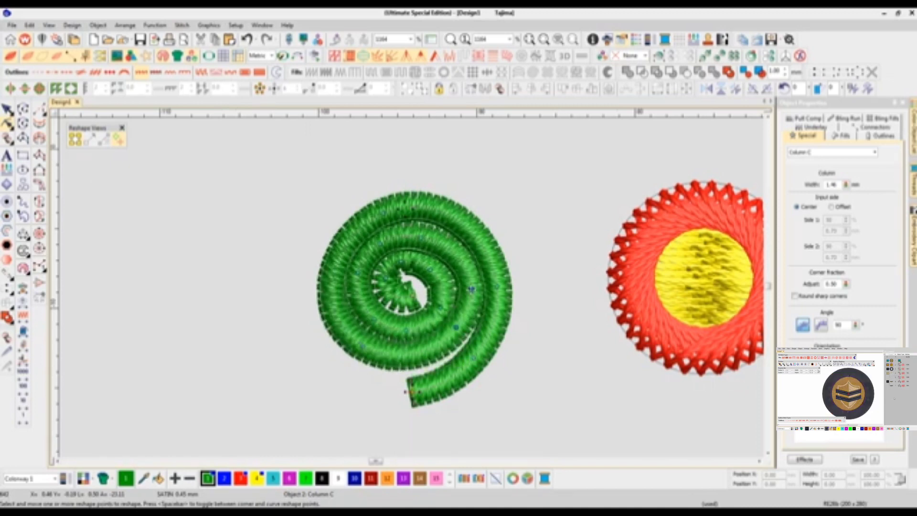
left_click_drag(467, 289, 476, 300)
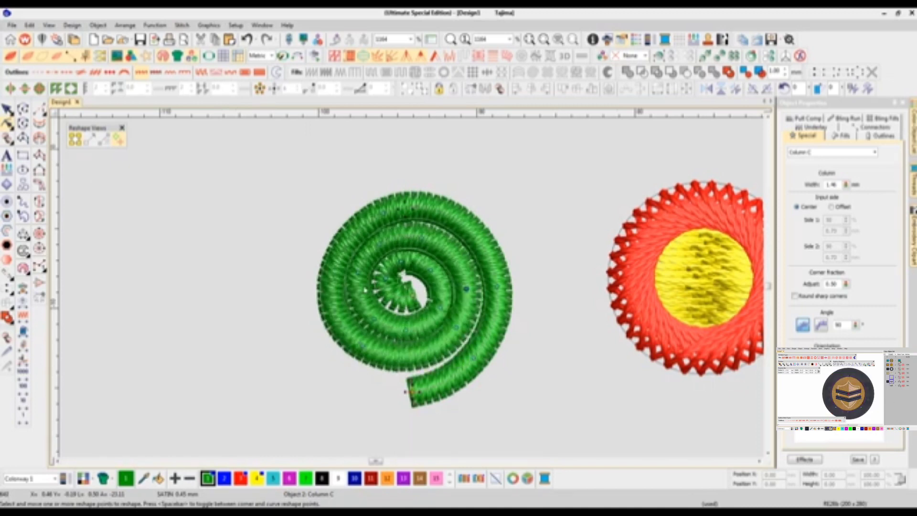
left_click_drag(359, 272, 360, 272)
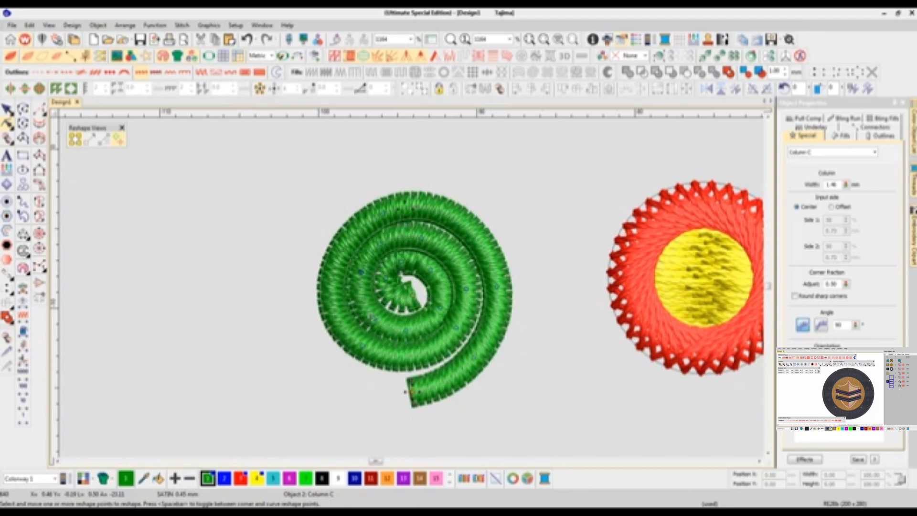
left_click_drag(374, 318, 407, 329)
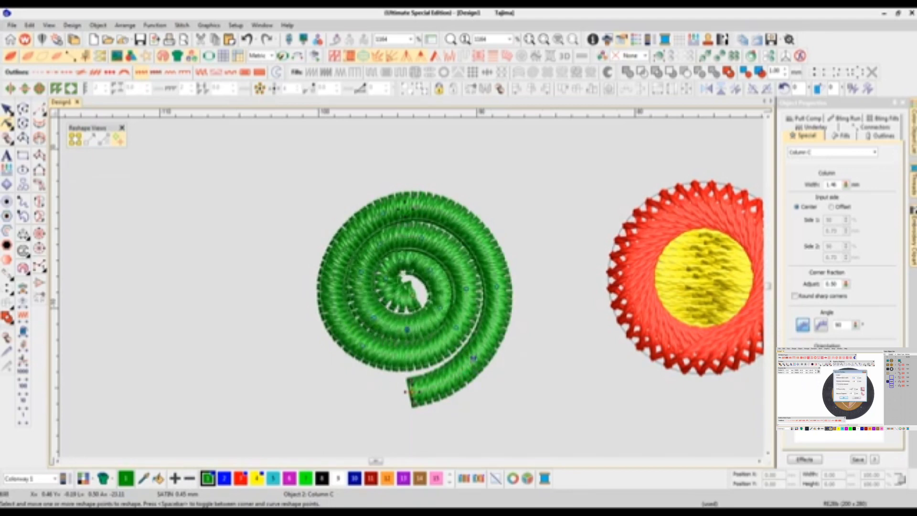
left_click_drag(465, 356, 465, 357)
left_click_drag(410, 392, 396, 381)
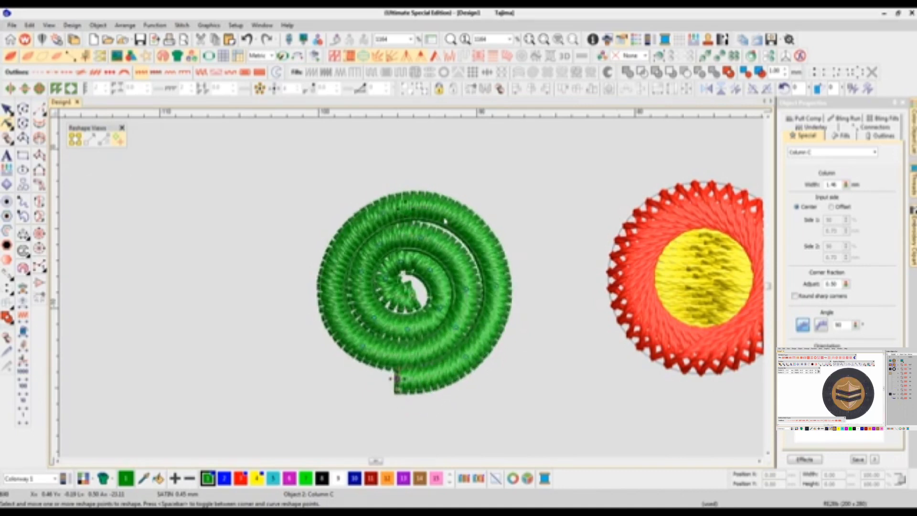
Step: Move the reshape points on the spiral's upper and right outer turns inward to close the remaining gap
left_click_drag(459, 219, 457, 229)
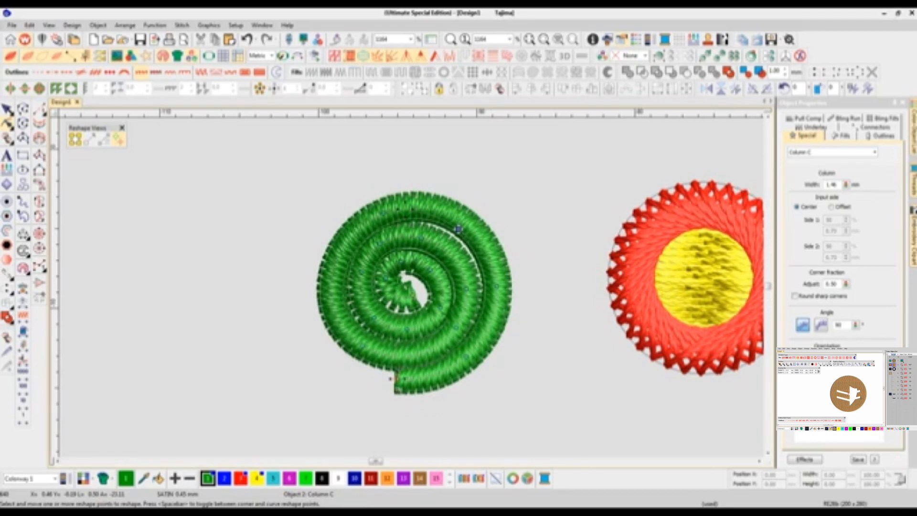
left_click_drag(384, 214, 384, 215)
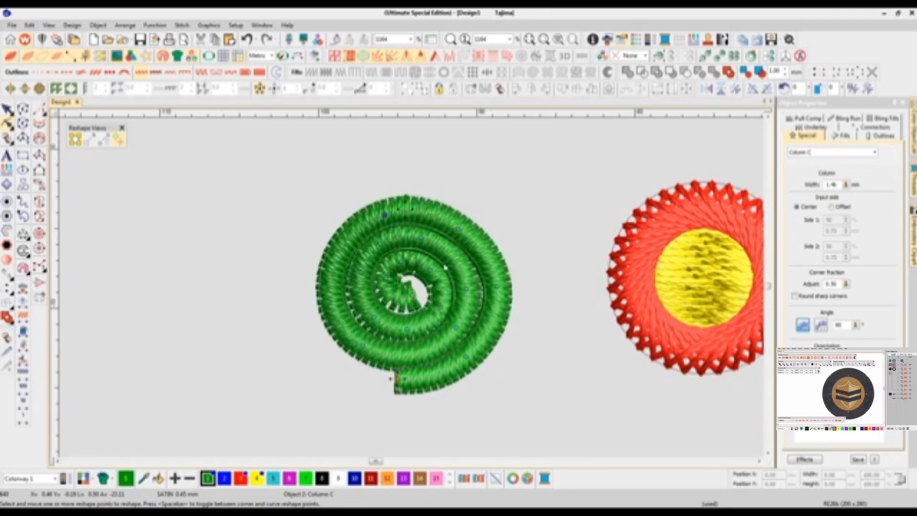
left_click_drag(496, 287, 488, 288)
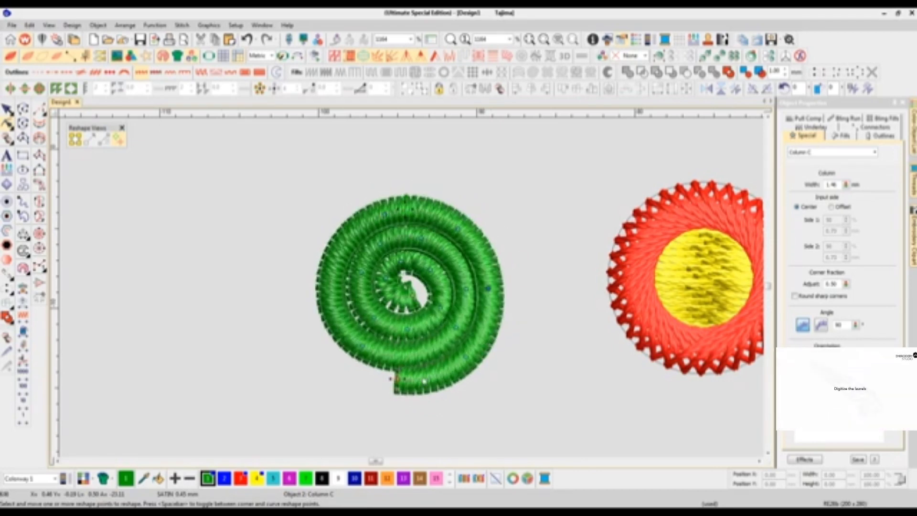
left_click_drag(465, 357, 462, 356)
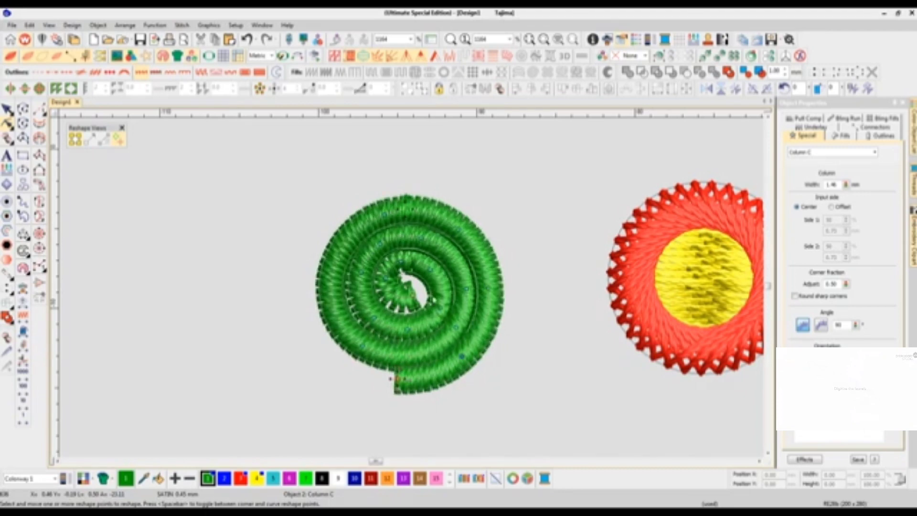
Step: Reshape the inner end of the green spiral to shrink the hole at its center
left_click(412, 296)
left_click_drag(421, 291, 433, 279)
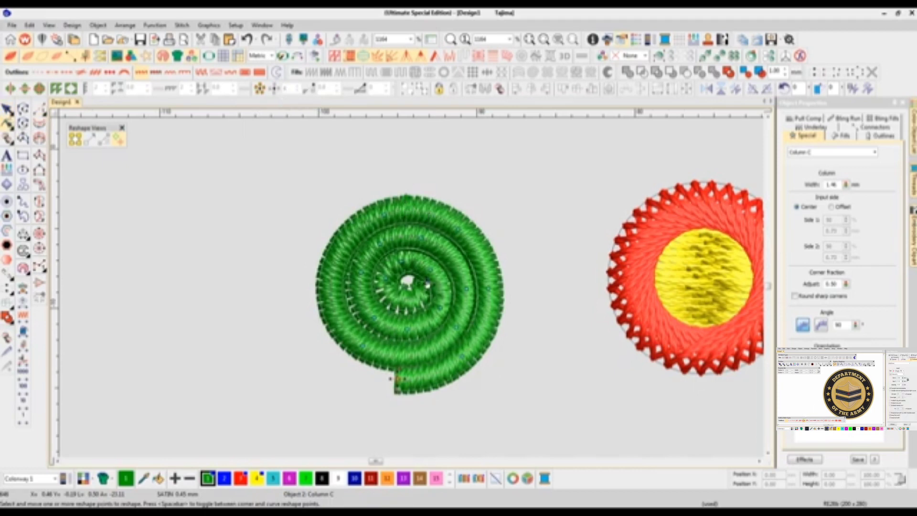
key("Escape")
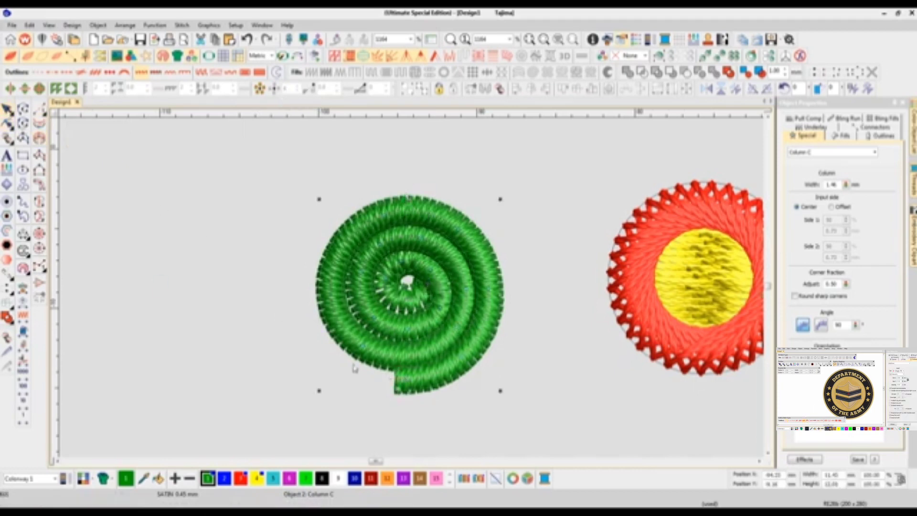
Step: Change the green spiral's outline to String and enlarge it proportionally to about 12.7 mm wide
left_click(124, 72)
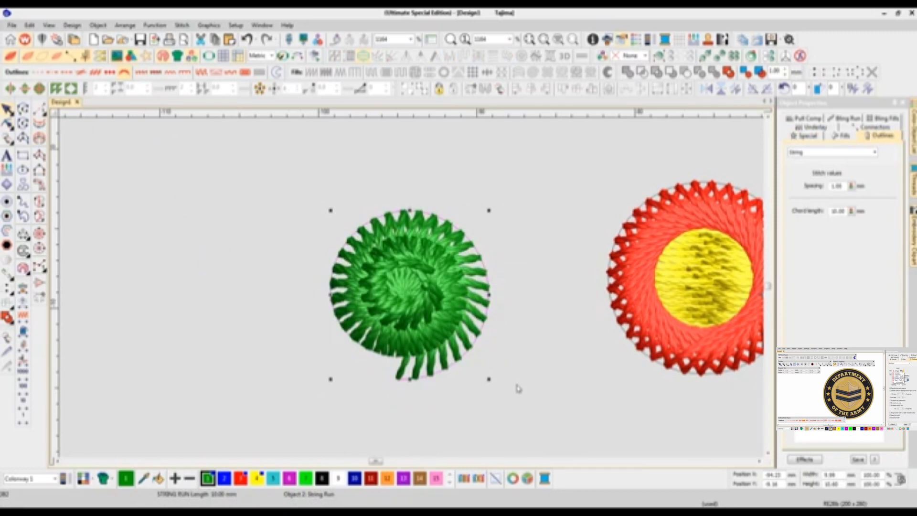
left_click_drag(487, 378, 510, 401)
scroll(348, 210, "down", 3)
scroll(332, 211, "up", 2)
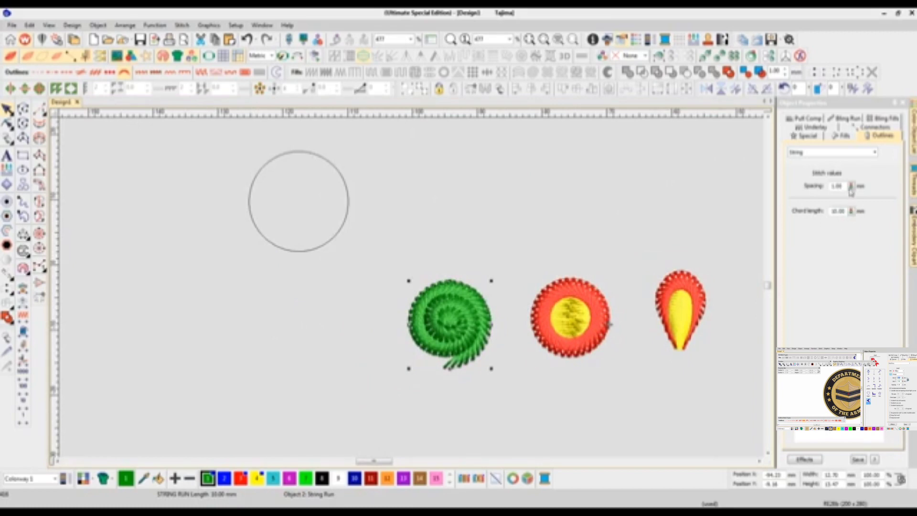
Step: Set the green spiral's String spacing to 1.25 mm and its chord length to 8.90 mm
left_click_drag(850, 188, 808, 228)
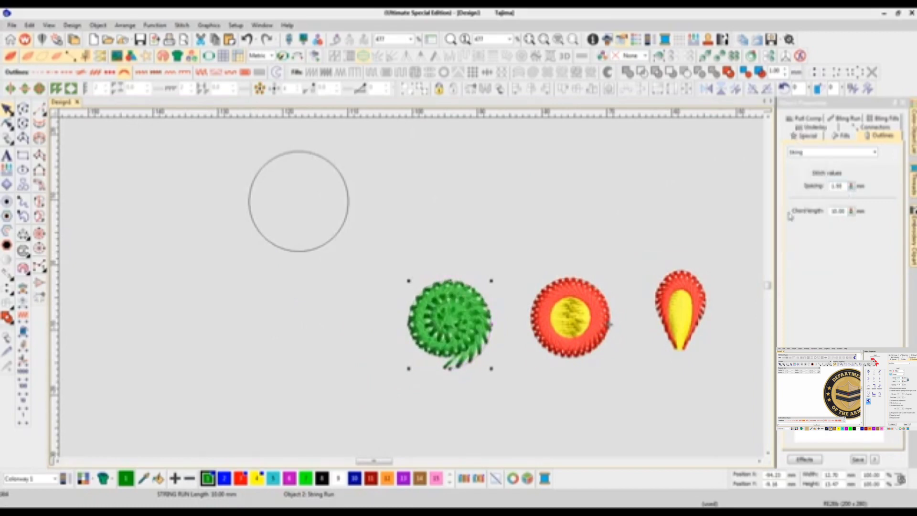
left_click(850, 186)
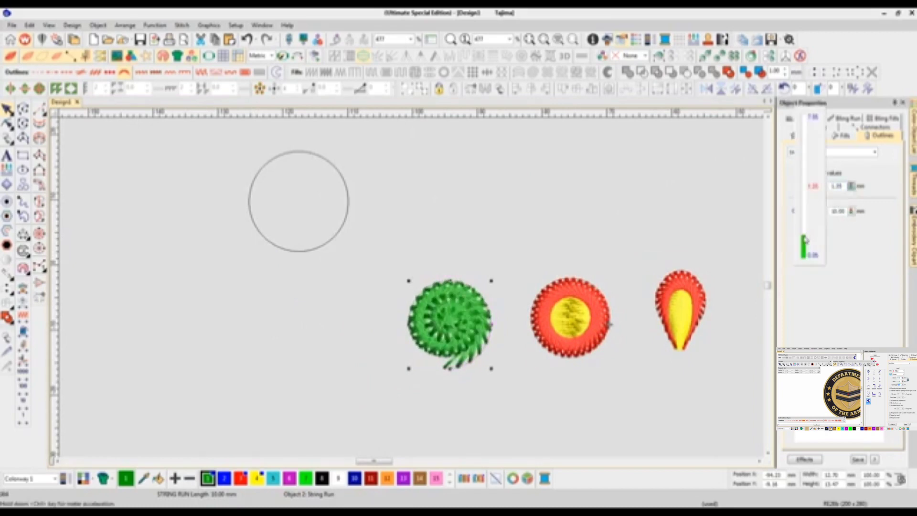
left_click_drag(805, 237, 804, 238)
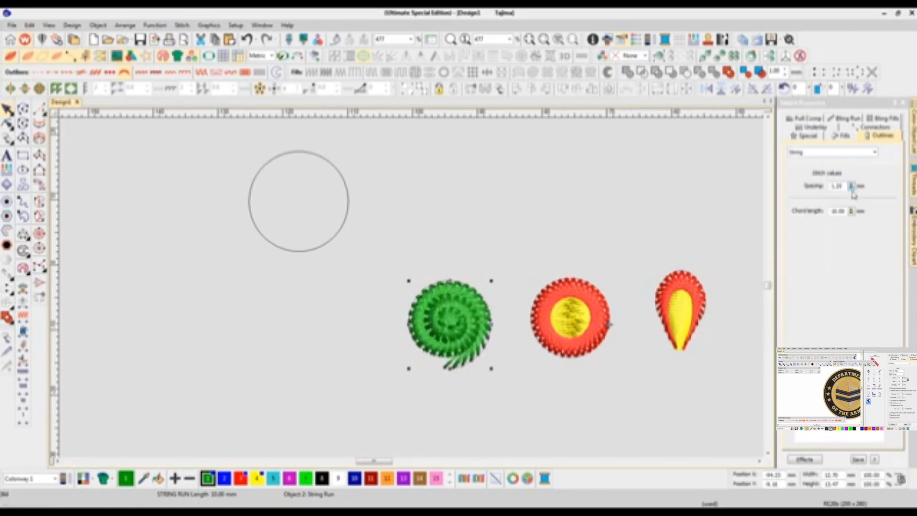
left_click_drag(851, 211, 808, 235)
left_click_drag(852, 212, 806, 229)
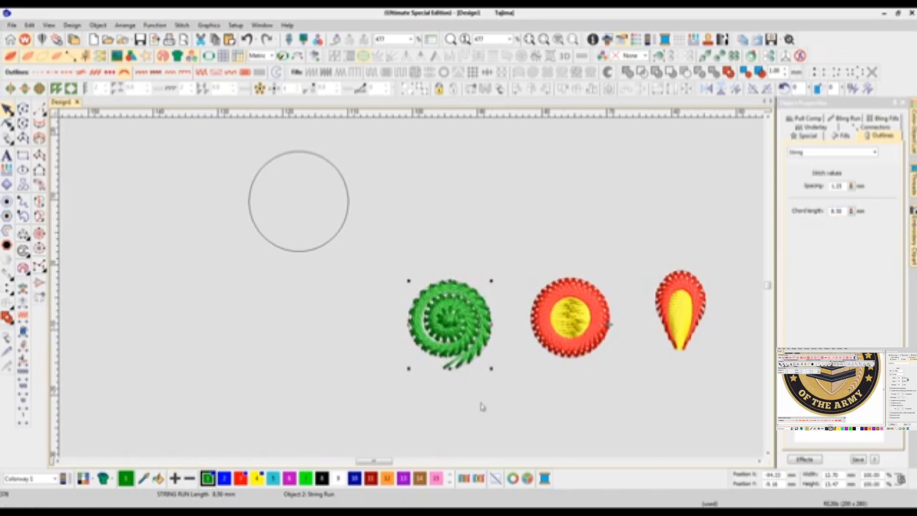
Step: Pull the outer end point of the String spiral slightly inward, and deselect the spiral
key("h")
left_click_drag(444, 367, 440, 362)
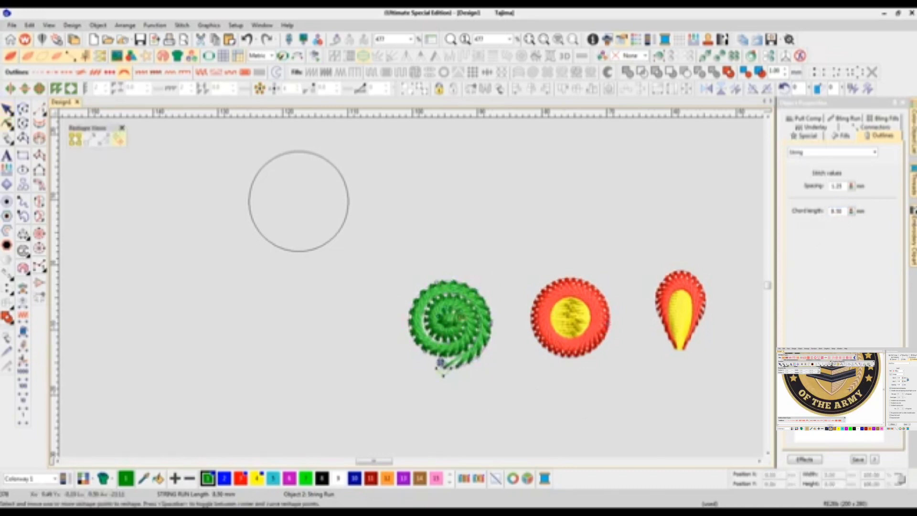
left_click(5, 109)
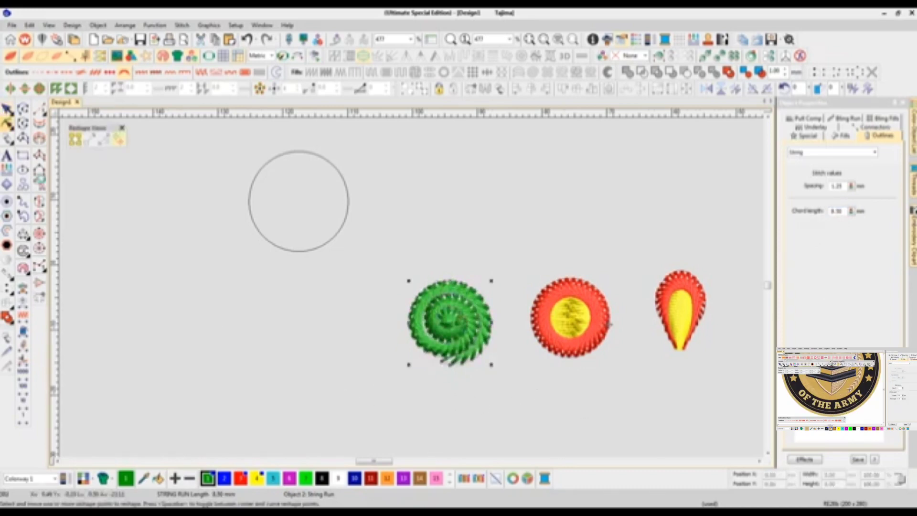
left_click(552, 408)
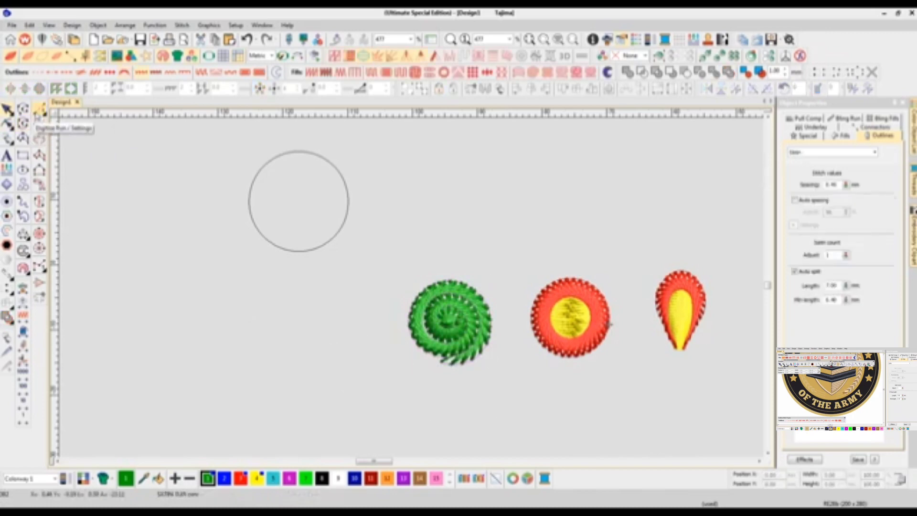
Step: Digitize an open green Run spiral with a long tail, about 16 mm wide and 21 mm tall, below the vector circle
left_click(40, 111)
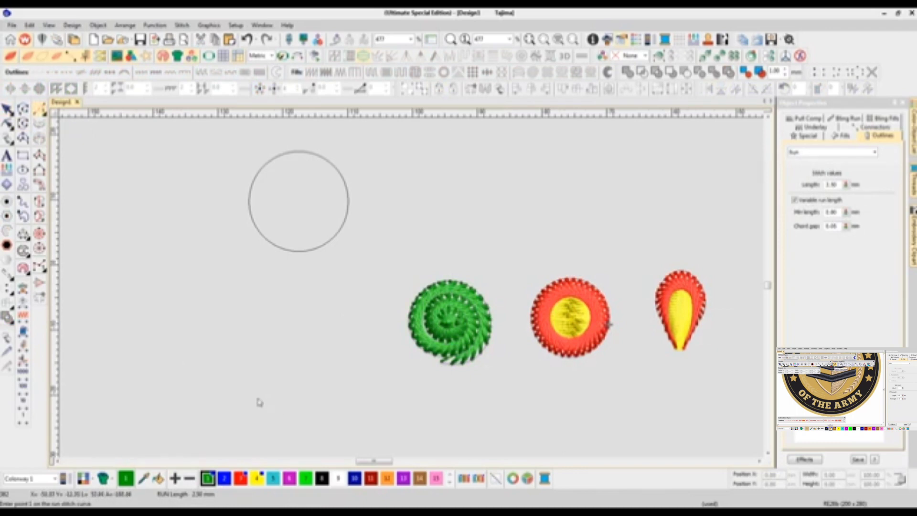
left_click(256, 396)
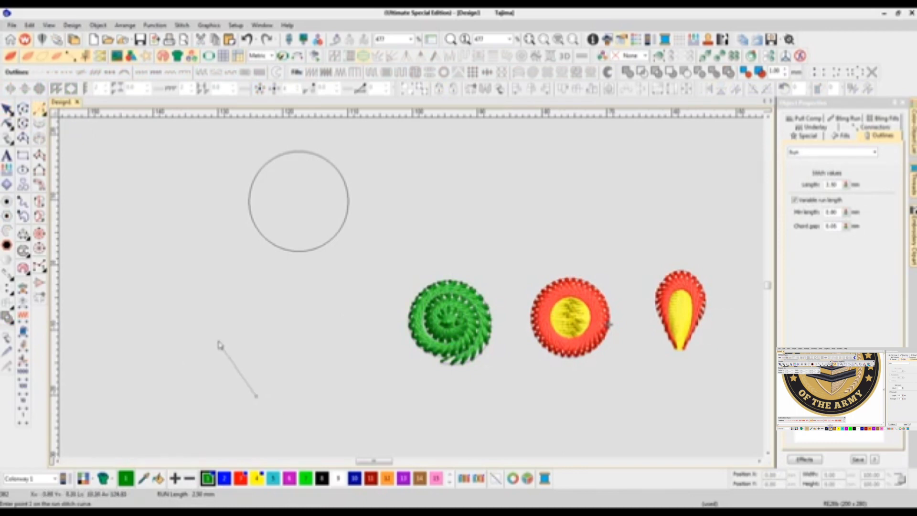
left_click(218, 340)
left_click(218, 287)
left_click(250, 261)
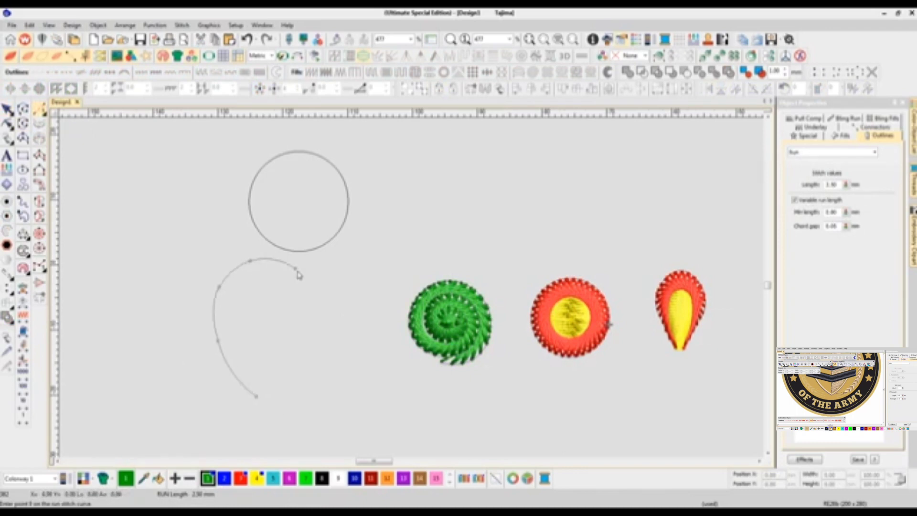
left_click(320, 311)
left_click(295, 347)
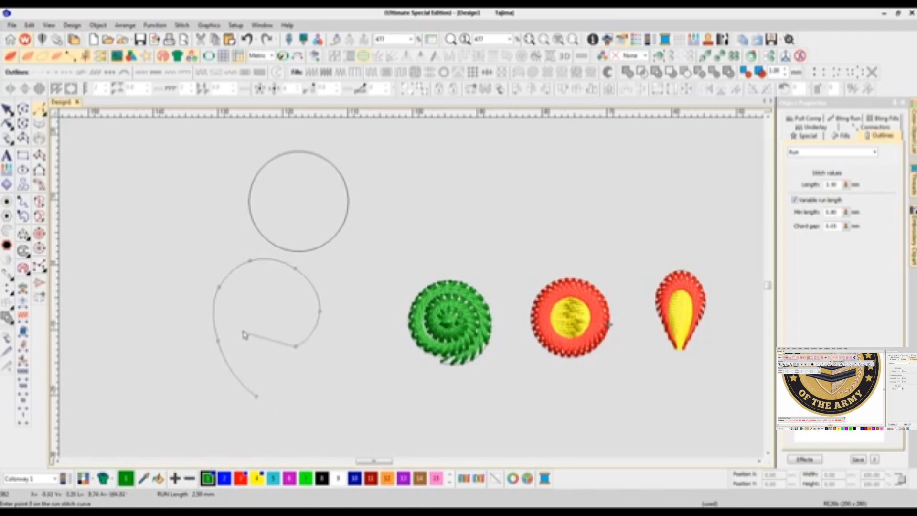
left_click(243, 329)
left_click(253, 295)
left_click(294, 292)
left_click(292, 325)
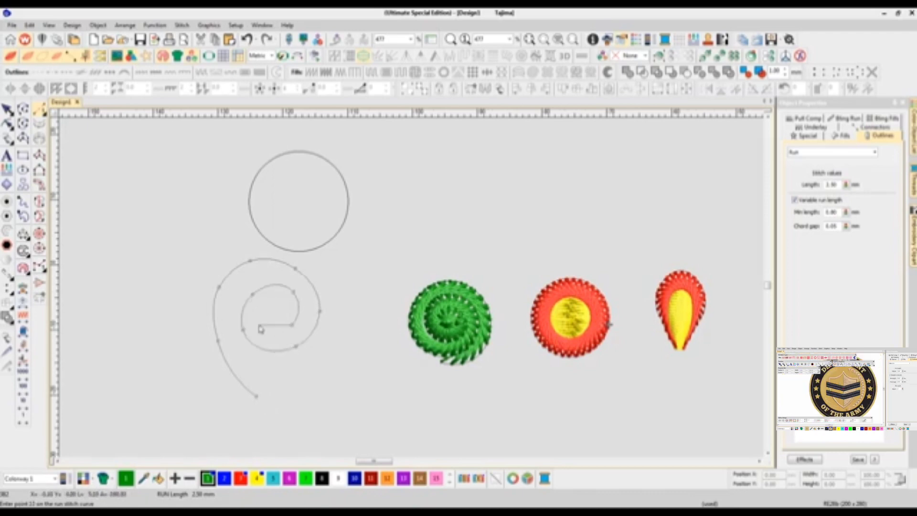
left_click(260, 321)
key("Return")
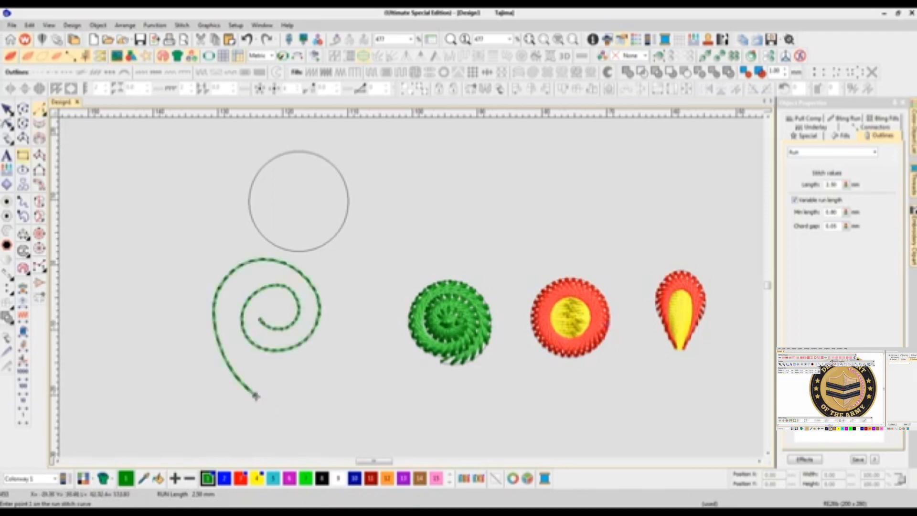
key("Escape")
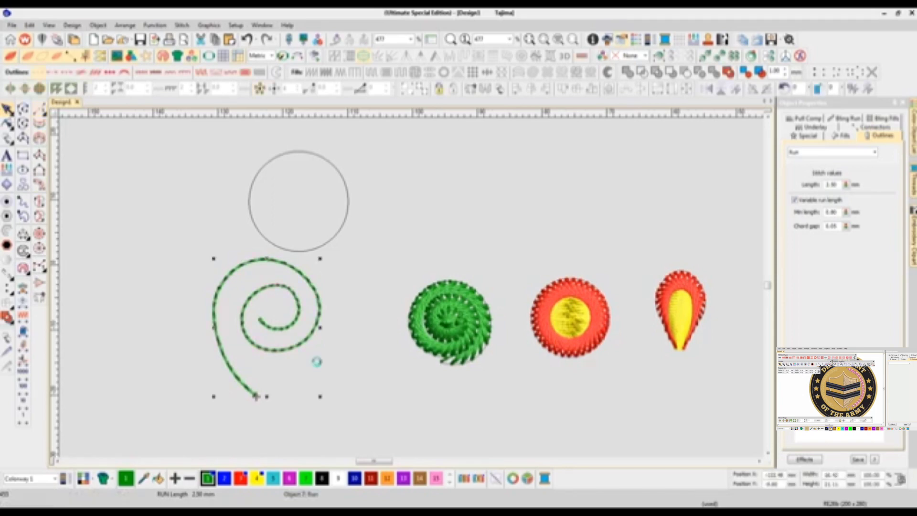
Step: Reshape the new Run spiral by smoothing its upper outer curve and extending its tail downward and toward the String spiral
key("h")
left_click_drag(220, 287, 222, 289)
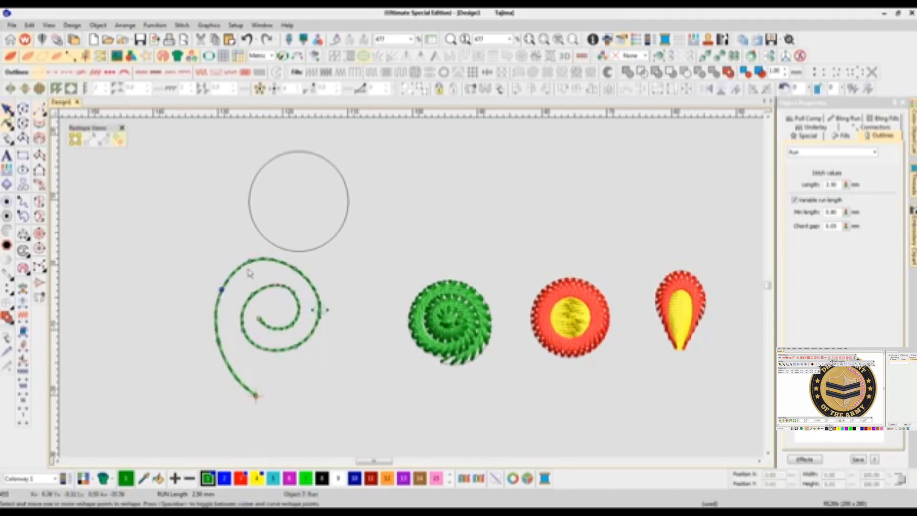
left_click_drag(250, 260, 222, 293)
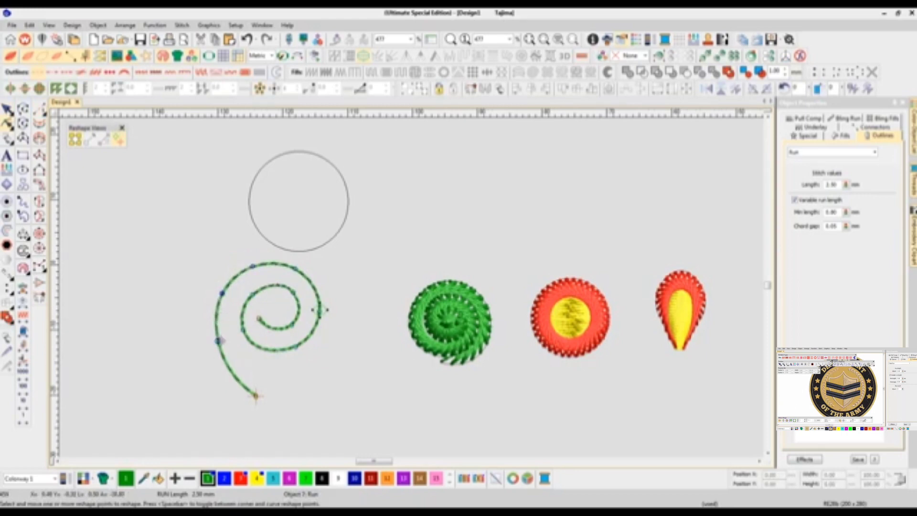
left_click_drag(256, 395, 282, 419)
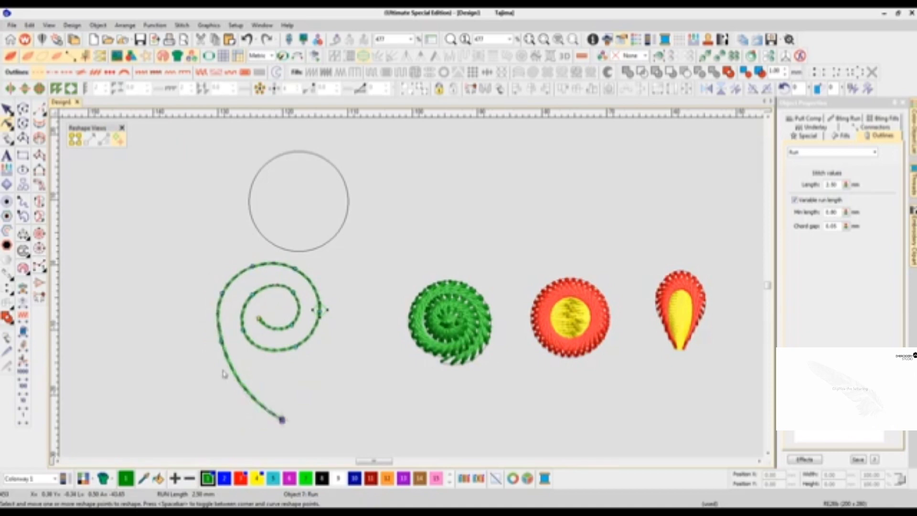
left_click_drag(221, 341, 219, 355)
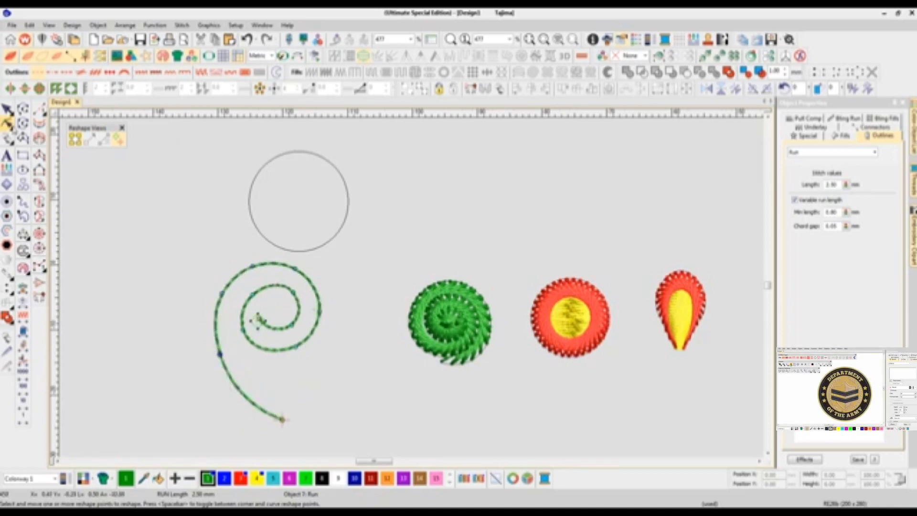
key("Escape")
Step: Convert the new tailed Run spiral to a Column C satin
right_click(282, 354)
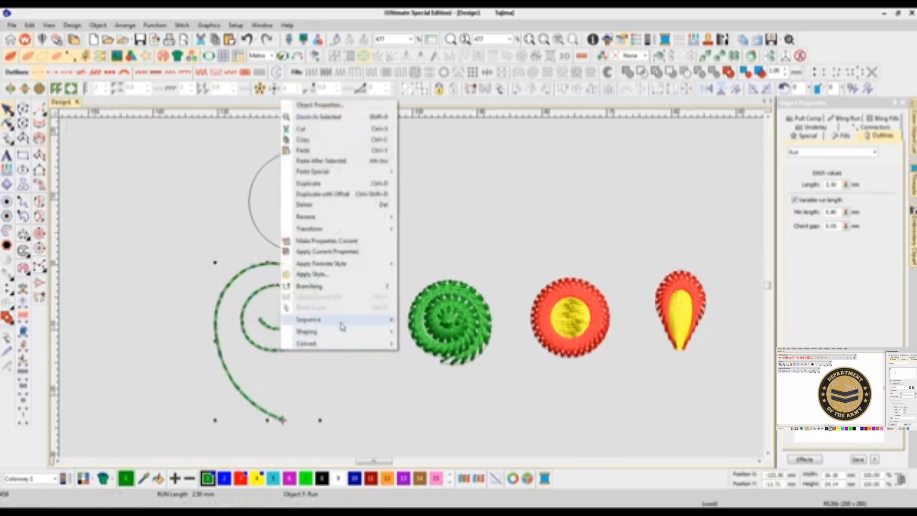
mouse_move(340, 347)
left_click(418, 371)
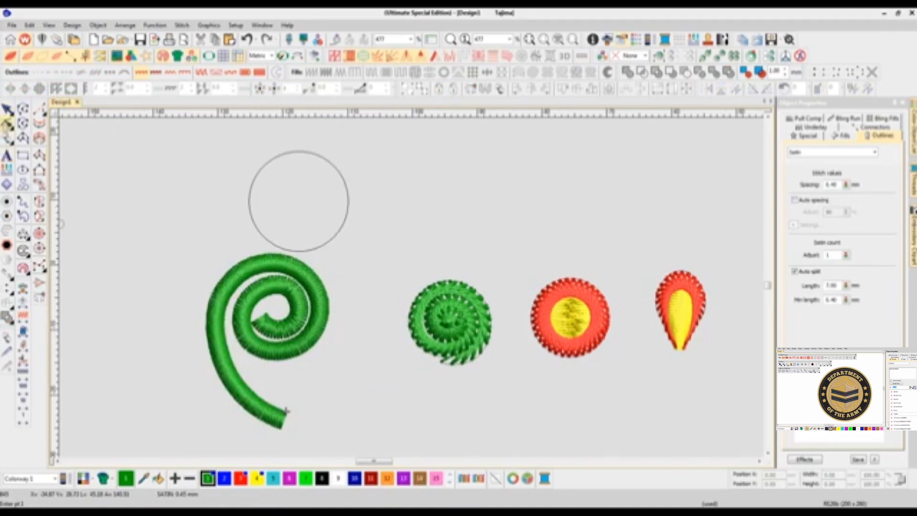
left_click(8, 111)
Step: Reshape the tailed satin spiral by refining its outer curve and extending its tail end toward the String spiral
key("h")
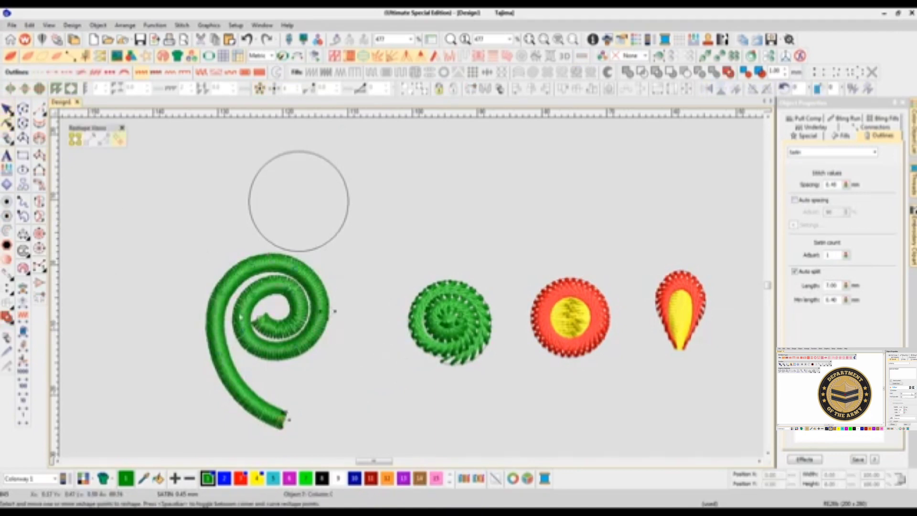
left_click_drag(223, 293, 224, 294)
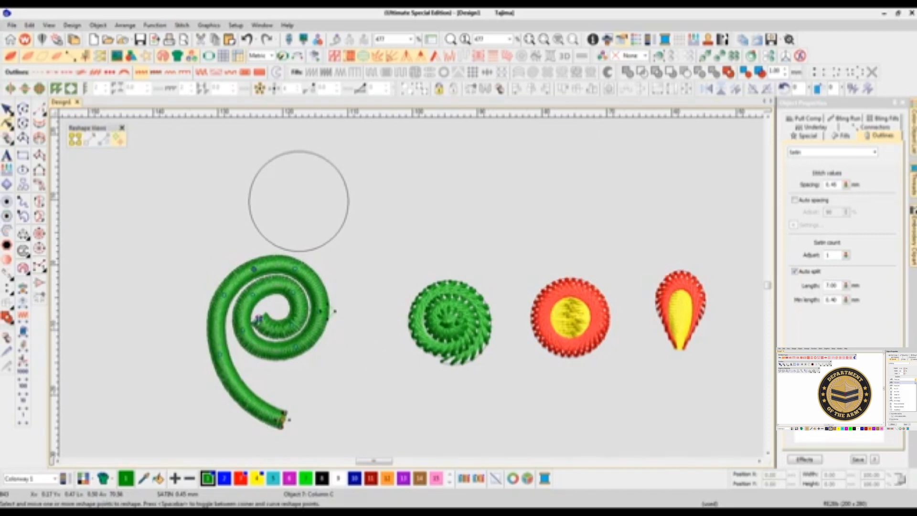
left_click_drag(266, 312, 225, 353)
left_click_drag(291, 425, 305, 411)
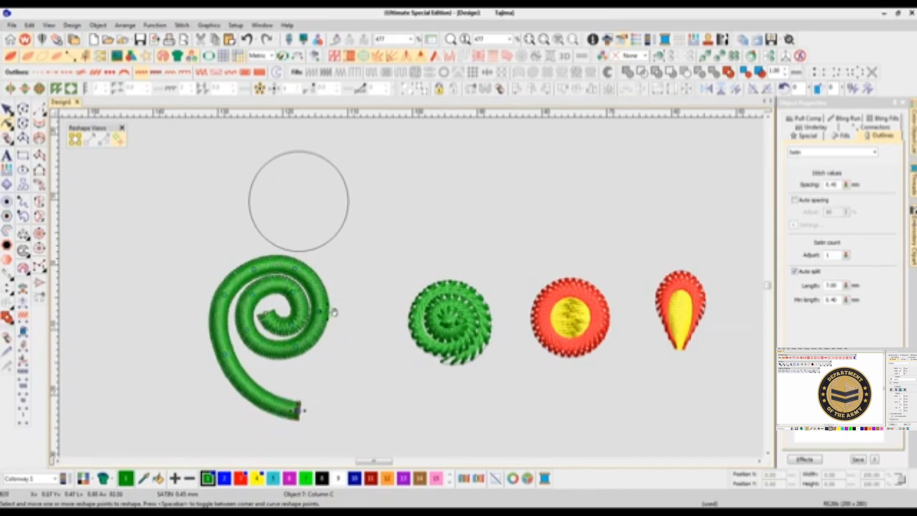
left_click(7, 109)
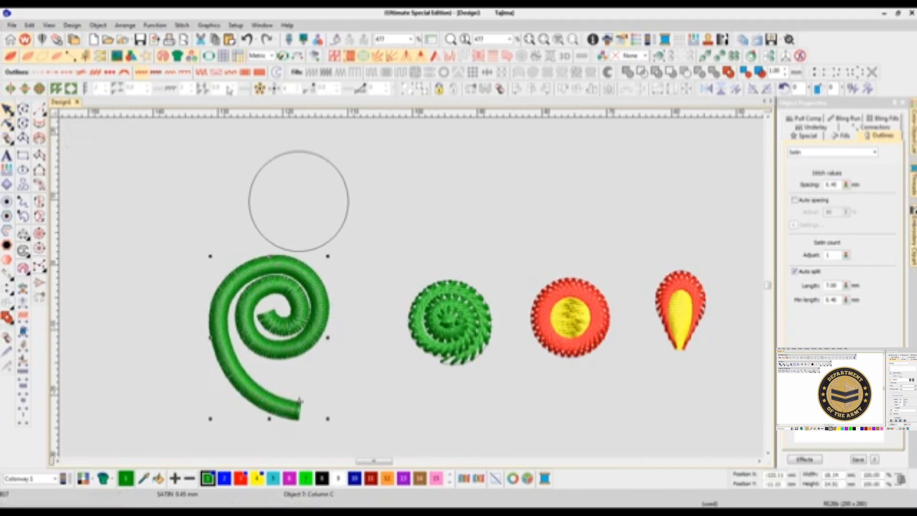
Step: Try the tailed spiral as a String run scaled to about 21 mm wide, with chord lengths of 7 and 11 mm
left_click(124, 73)
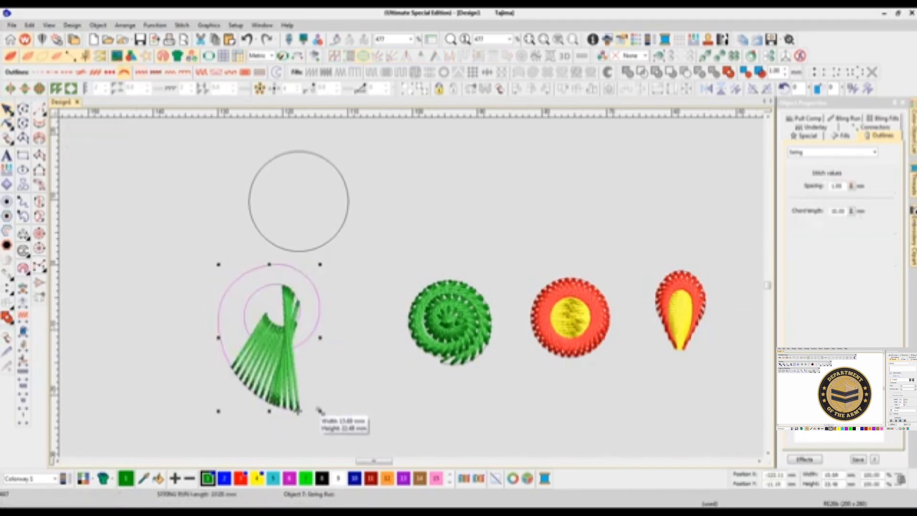
left_click_drag(320, 411, 338, 436)
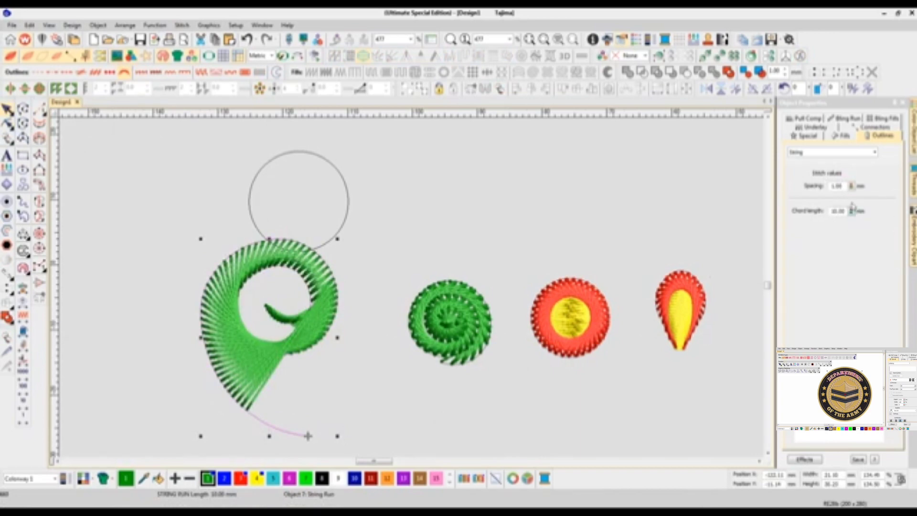
left_click(852, 213)
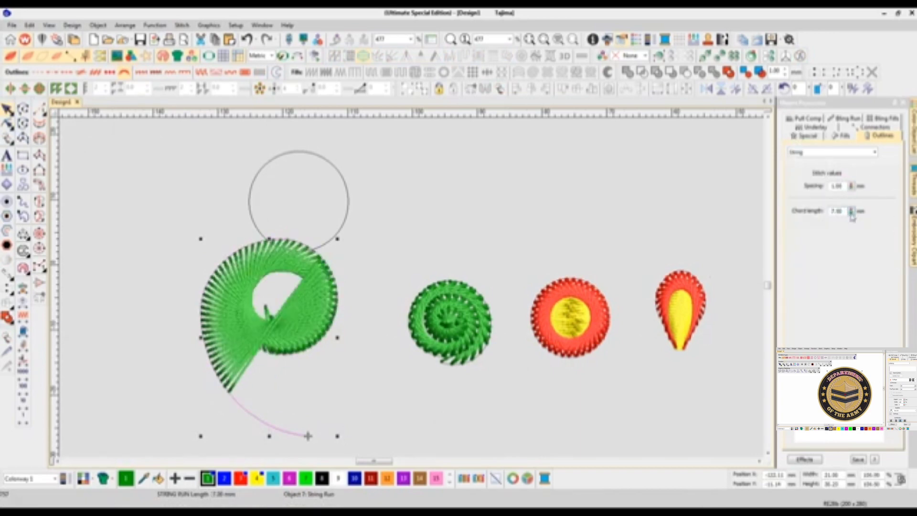
left_click_drag(852, 216, 852, 208)
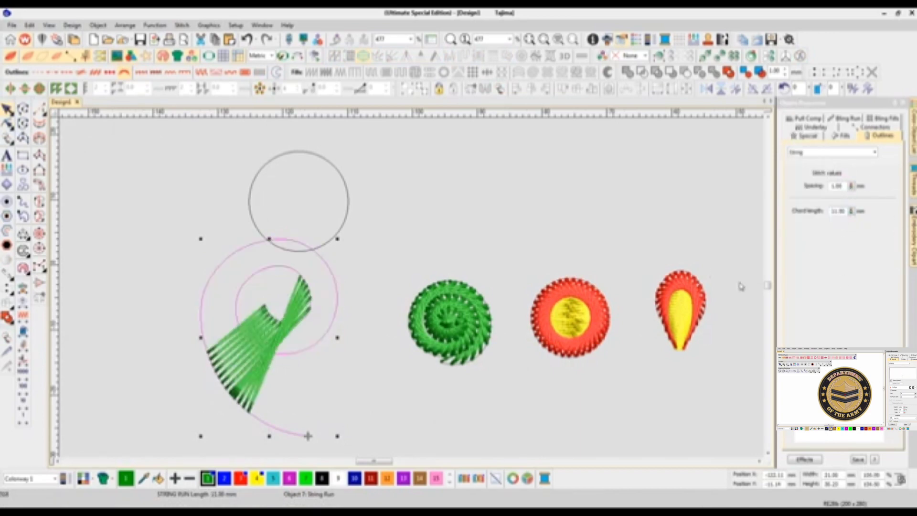
Step: Undo the chord length changes, the enlargement and the String conversion of the tailed spiral
key("ctrl+z")
key("ctrl+z")
key("ctrl+z")
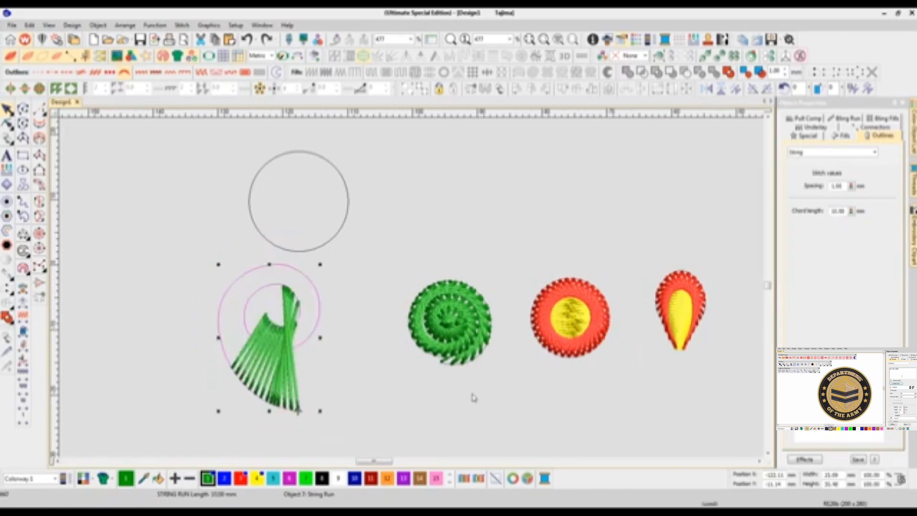
key("ctrl+z")
Step: Try adjusting the tail end and applying String to the tailed spiral, then return it to satin
key("h")
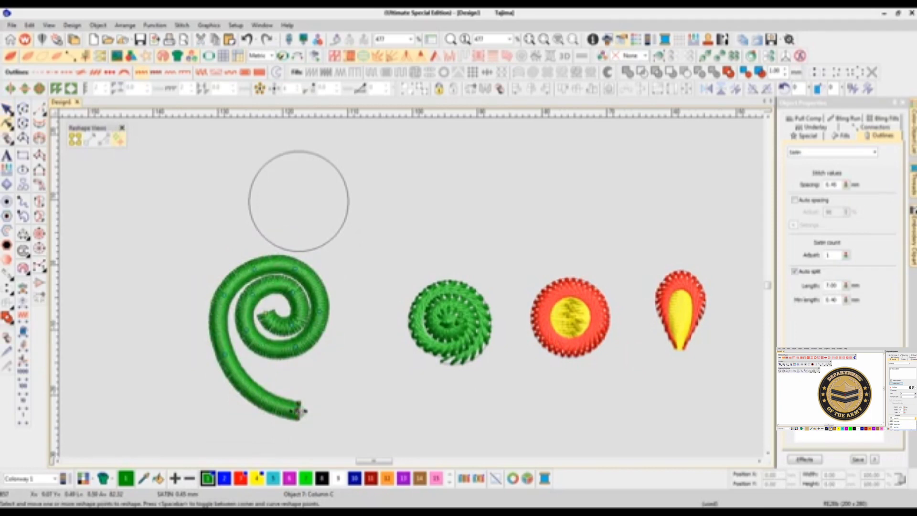
left_click_drag(304, 413, 321, 431)
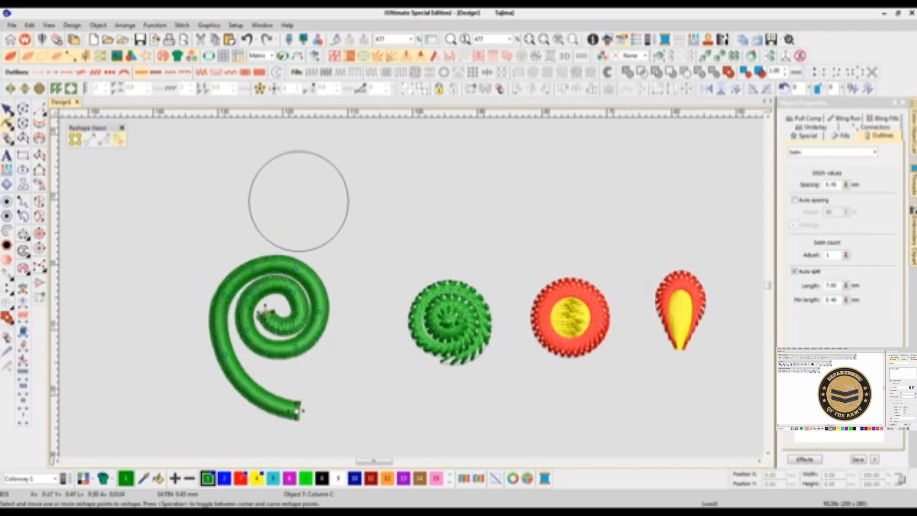
left_click(7, 109)
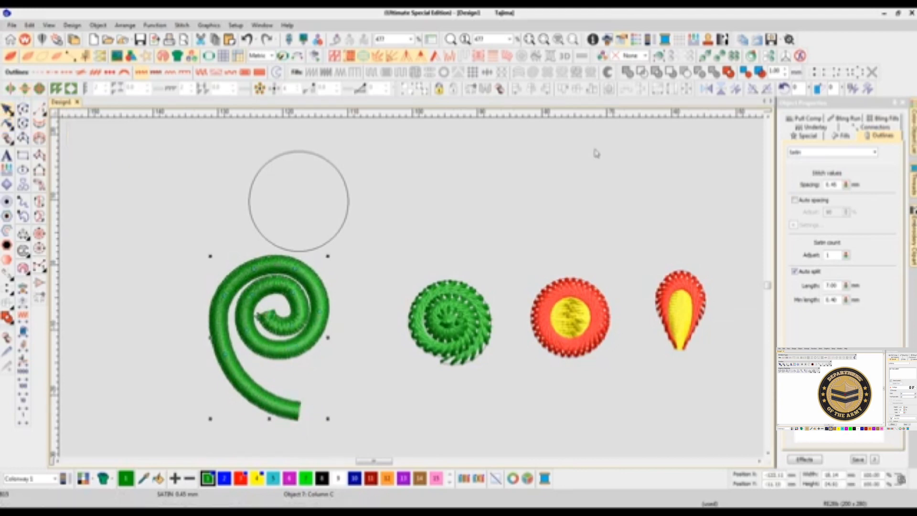
left_click(124, 72)
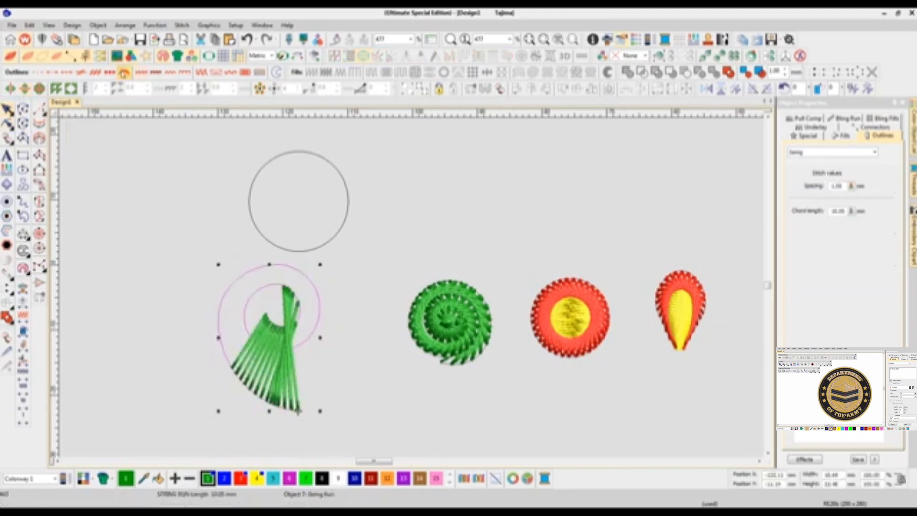
left_click(121, 72)
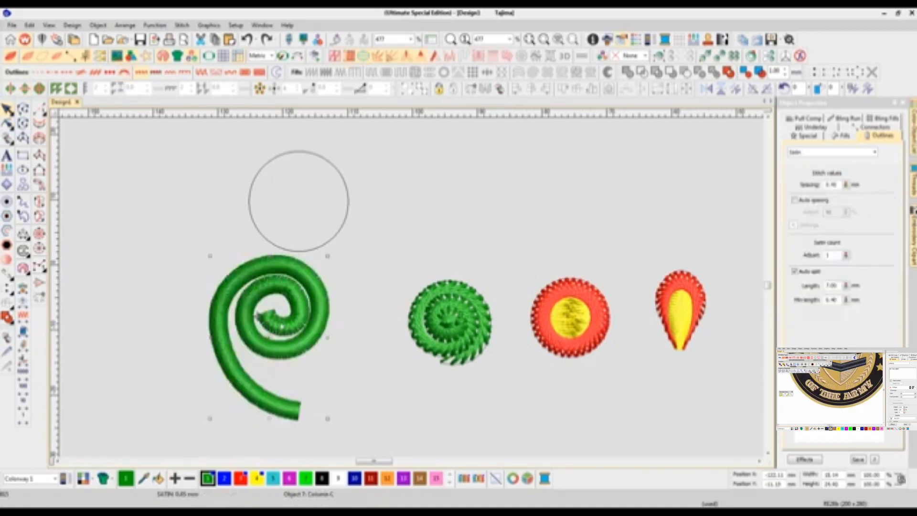
Step: Shorten the satin spiral's inner coil by deleting its innermost reshape points and pulling the new inner end toward the center
key("h")
key("Delete")
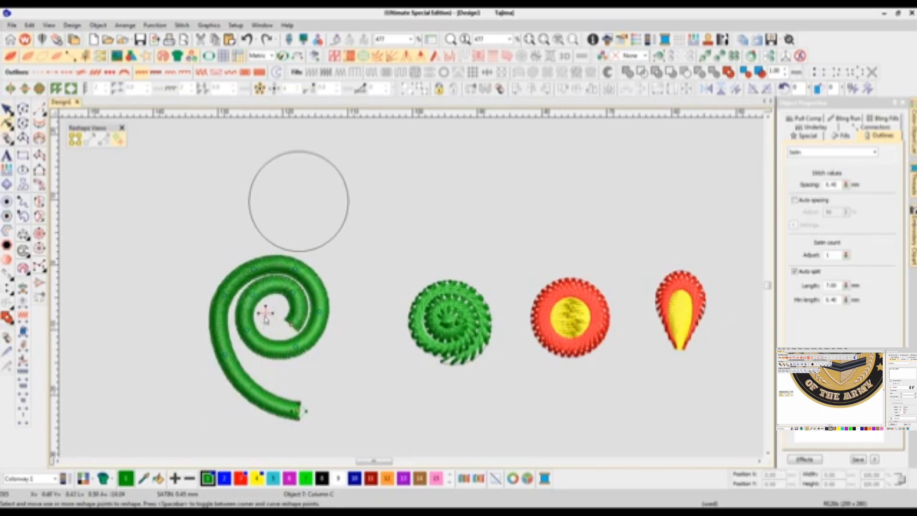
left_click(292, 325)
key("Delete")
left_click(292, 292)
left_click_drag(292, 292, 280, 305)
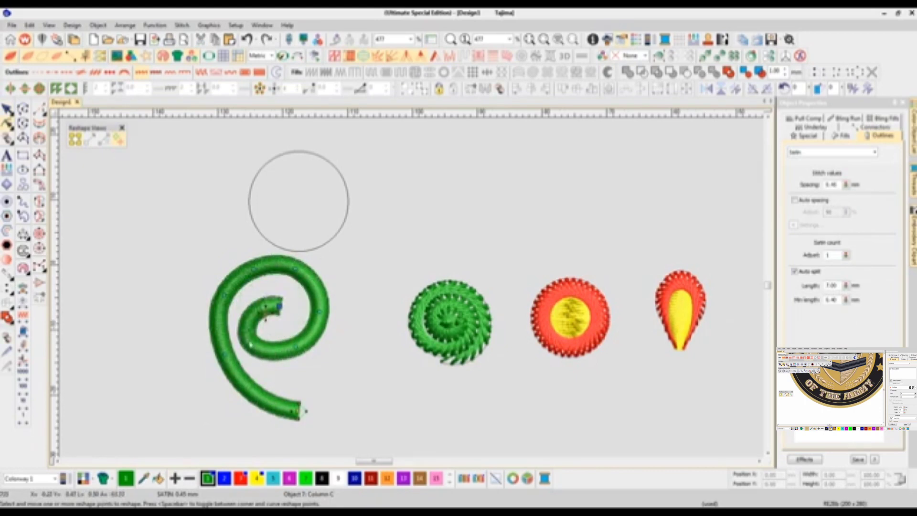
Step: Tighten the satin spiral's inner curve and shift its lower outer curve slightly inward
left_click_drag(249, 337, 267, 353)
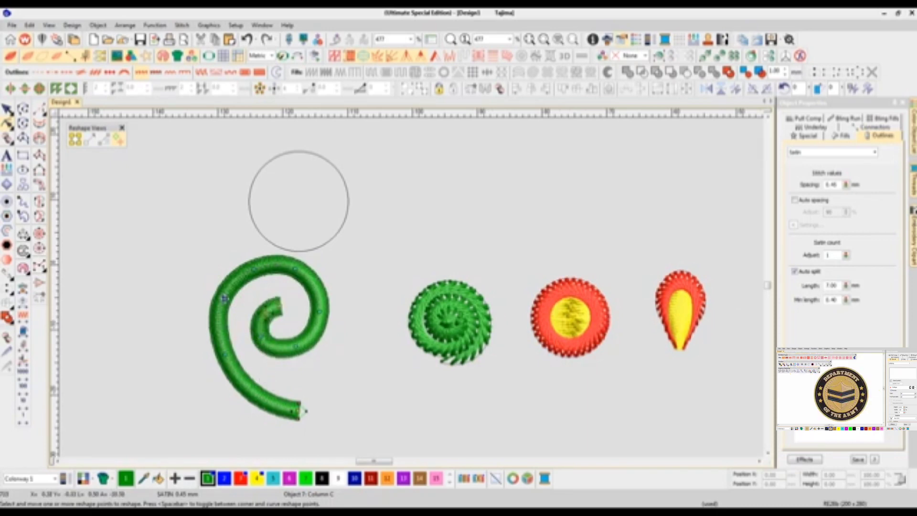
left_click_drag(225, 355, 227, 355)
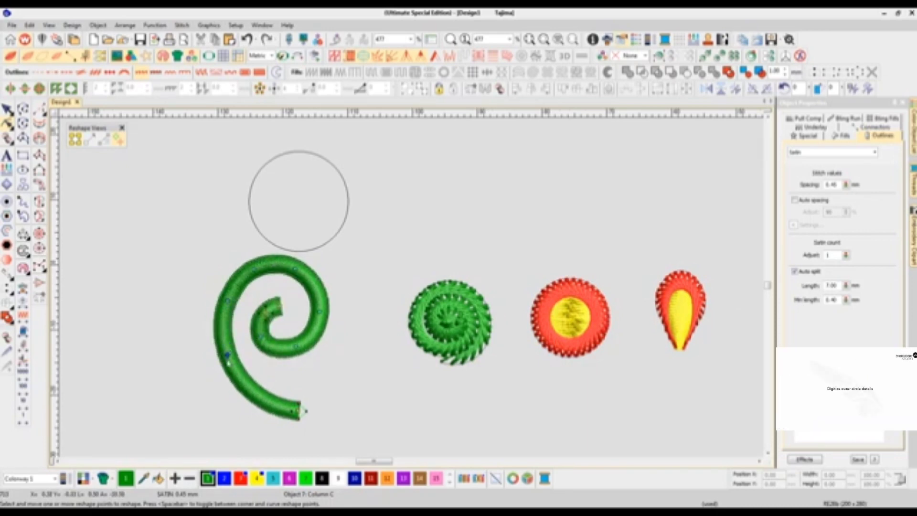
left_click(7, 109)
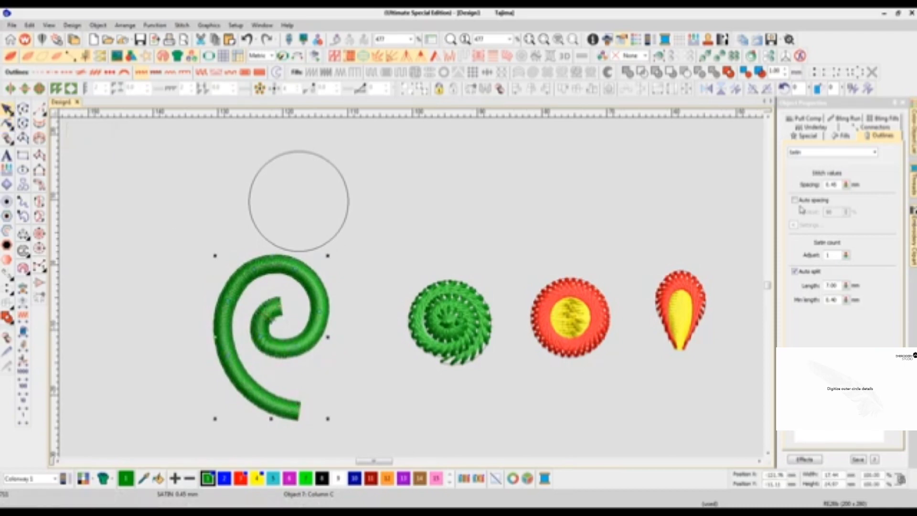
Step: Convert the tailed spiral to String with a 13.5 mm chord length, and enlarge it to about 40 mm wide and 60 mm tall
left_click(123, 72)
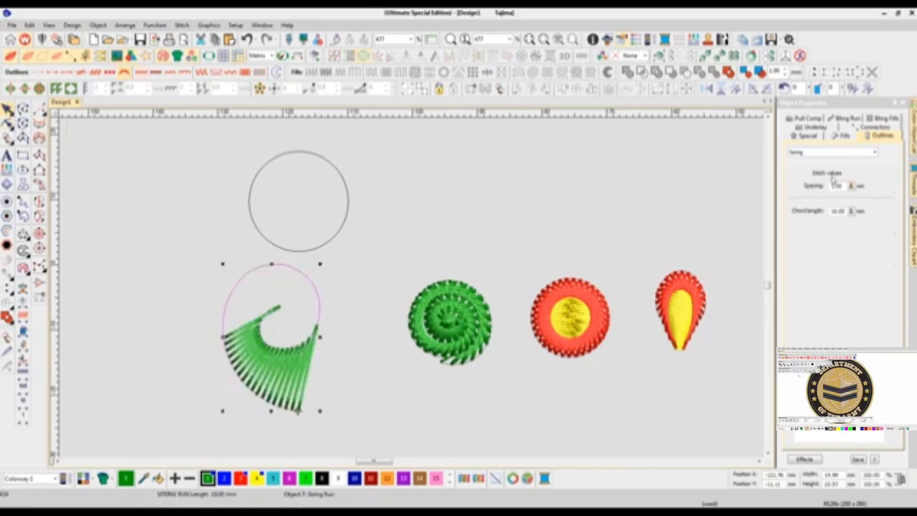
left_click_drag(852, 211, 805, 195)
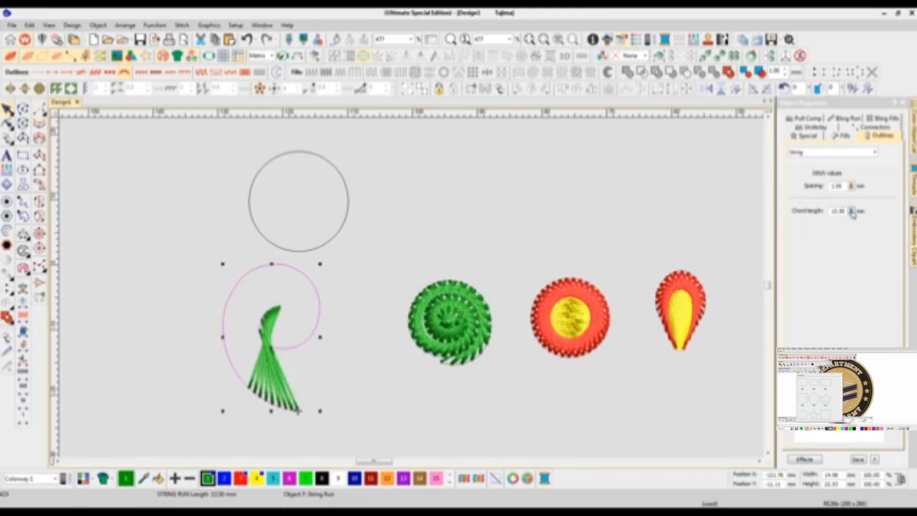
key("shift+z")
key("shift+z")
left_click_drag(388, 318, 408, 349)
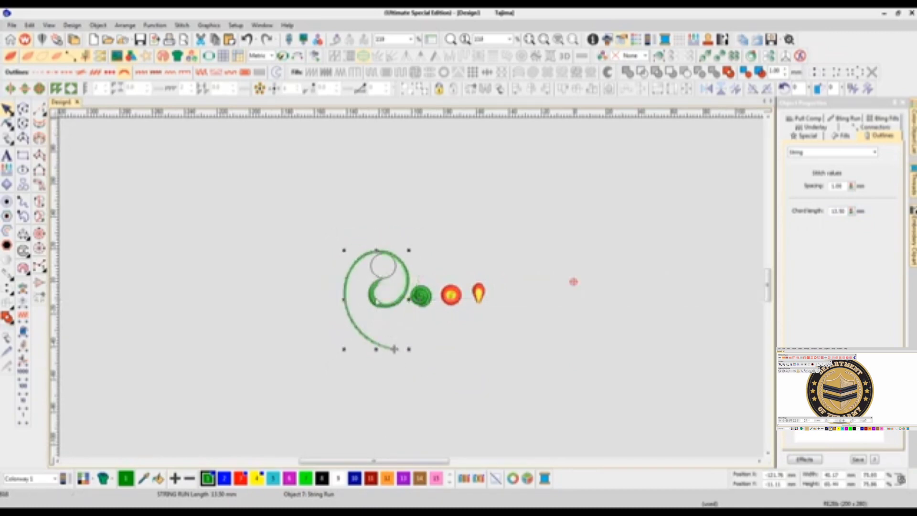
Step: Reduce the tailed String spiral to about 29 mm wide and 44 mm tall, and set its chord length to 9.4 mm
scroll(429, 291, "up", 3)
left_click_drag(462, 419, 449, 394)
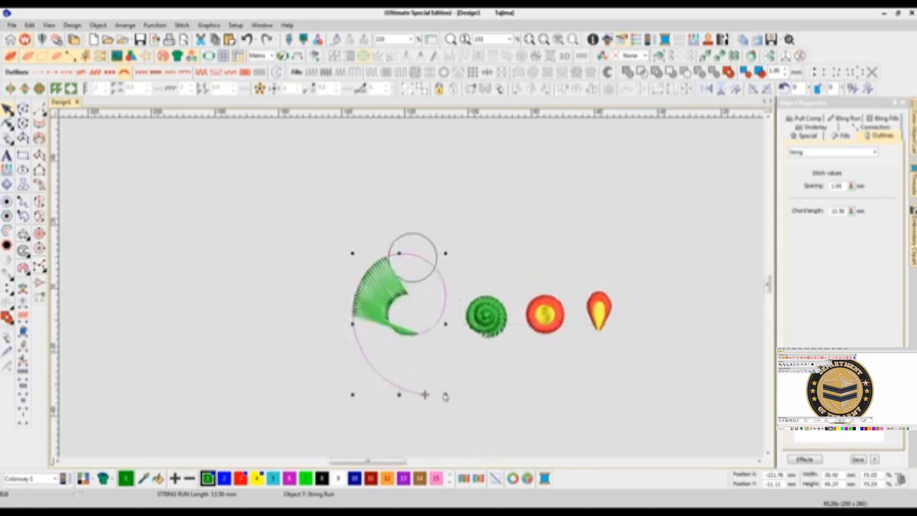
left_click_drag(851, 211, 801, 257)
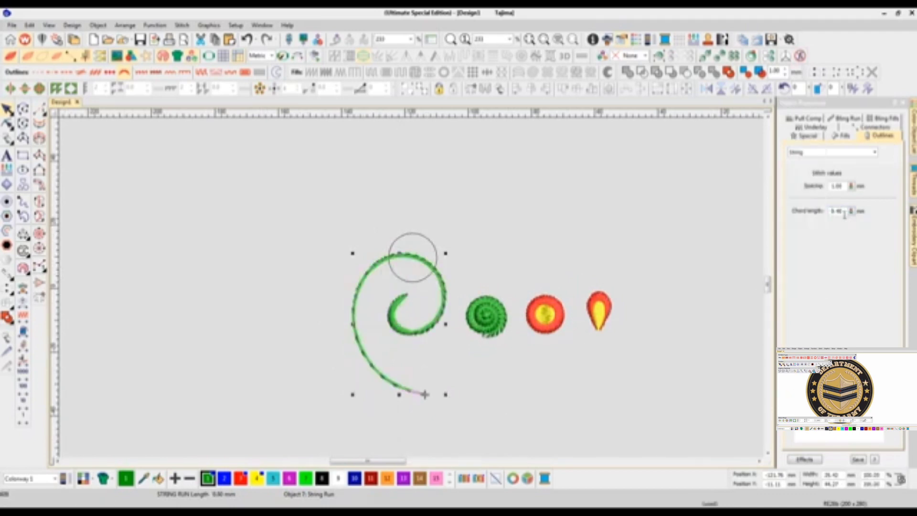
Step: Reduce the tailed String spiral to about 15 mm wide and 22 mm tall, and set its chord length to 4.7 mm
left_click_drag(445, 394, 429, 352)
scroll(406, 328, "up", 2)
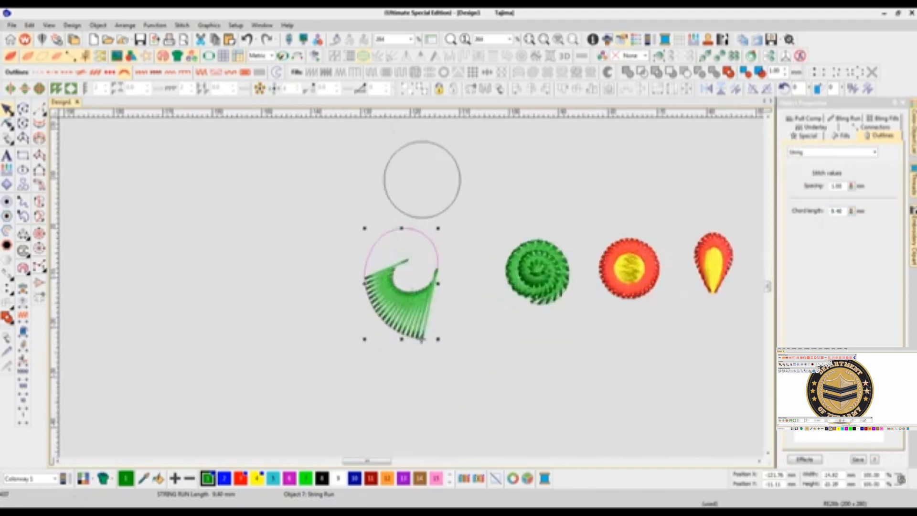
left_click_drag(850, 211, 800, 256)
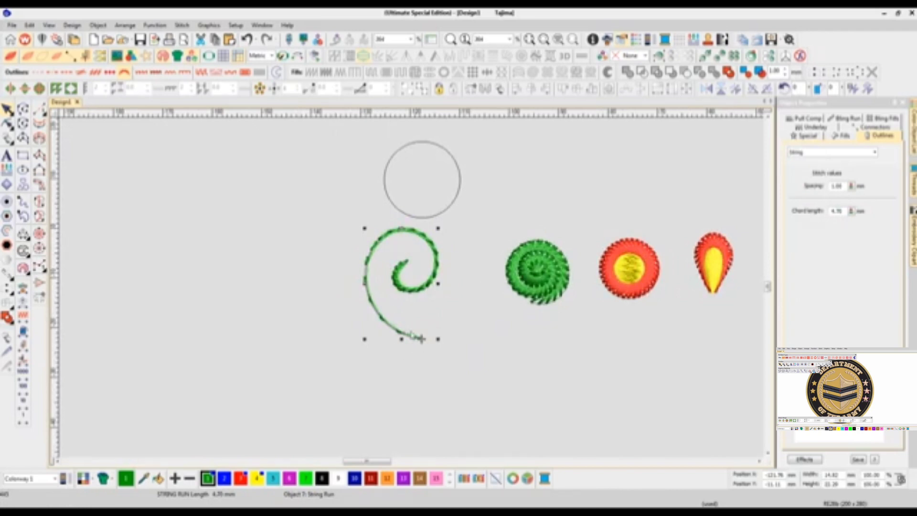
Step: Reshape the tailed String spiral by moving its tail end toward the round spiral and its inner end upward
key("h")
left_click_drag(421, 339, 430, 333)
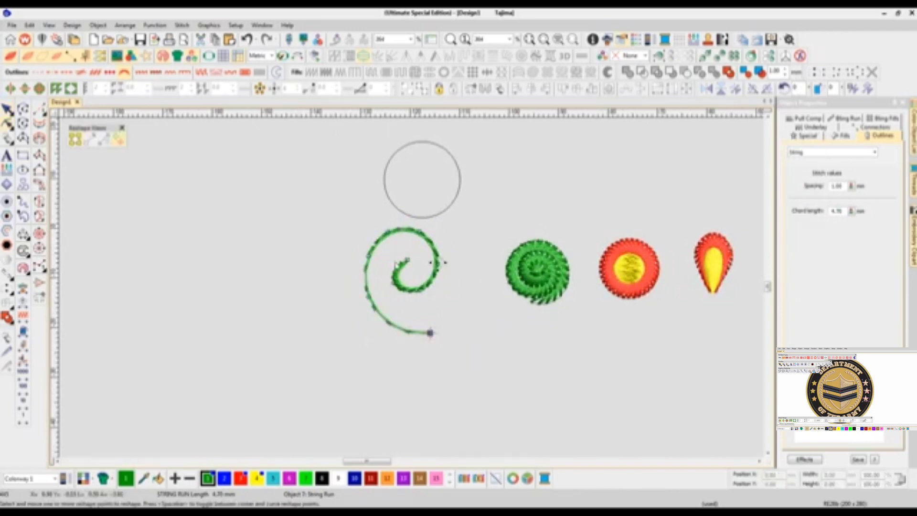
left_click_drag(408, 260, 365, 256)
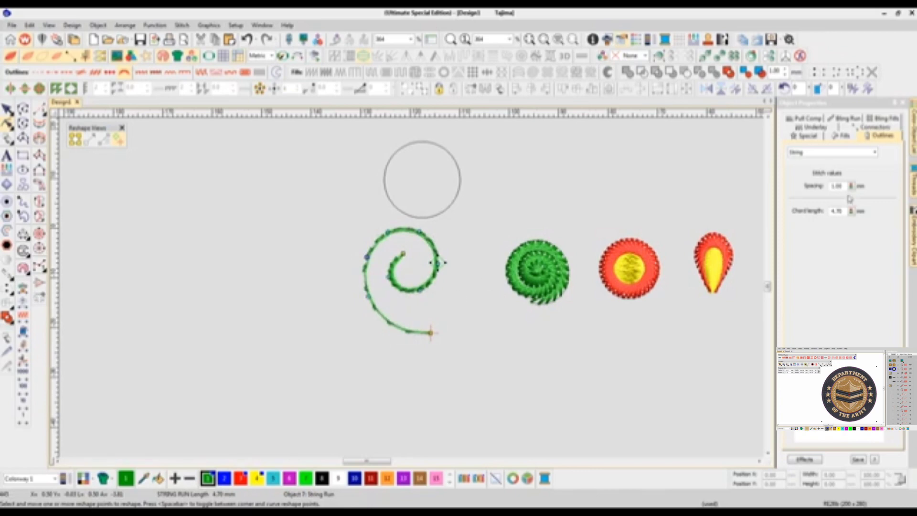
Step: Set the tailed String spiral's spacing to 1.4 mm and its chord length to 8.1 mm
left_click_drag(851, 187, 805, 234)
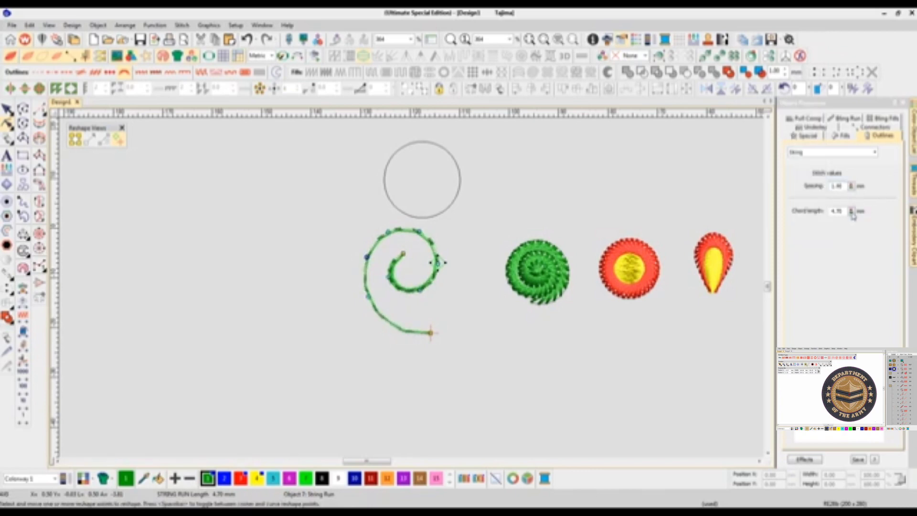
left_click_drag(851, 211, 807, 231)
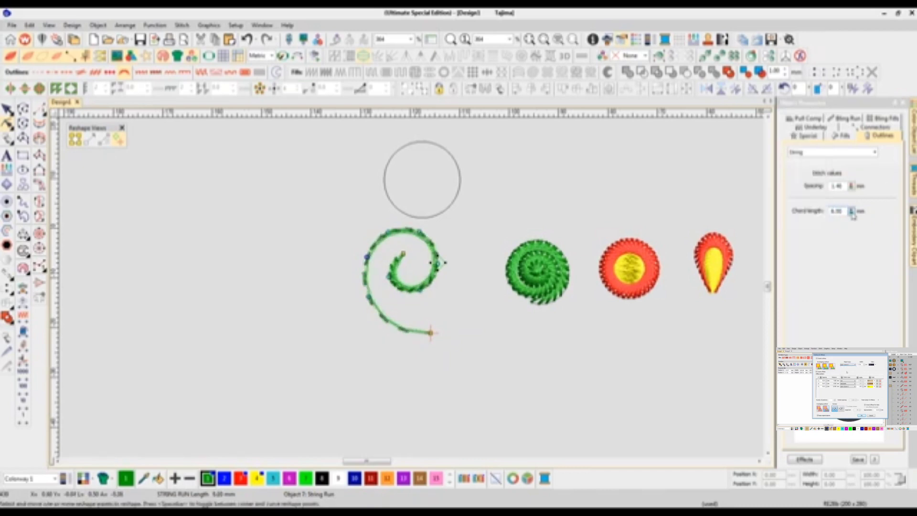
mouse_move(852, 212)
left_mouse_down()
mouse_move(805, 230)
mouse_move(800, 218)
mouse_move(852, 215)
mouse_move(803, 205)
mouse_move(804, 218)
mouse_move(854, 215)
left_mouse_up()
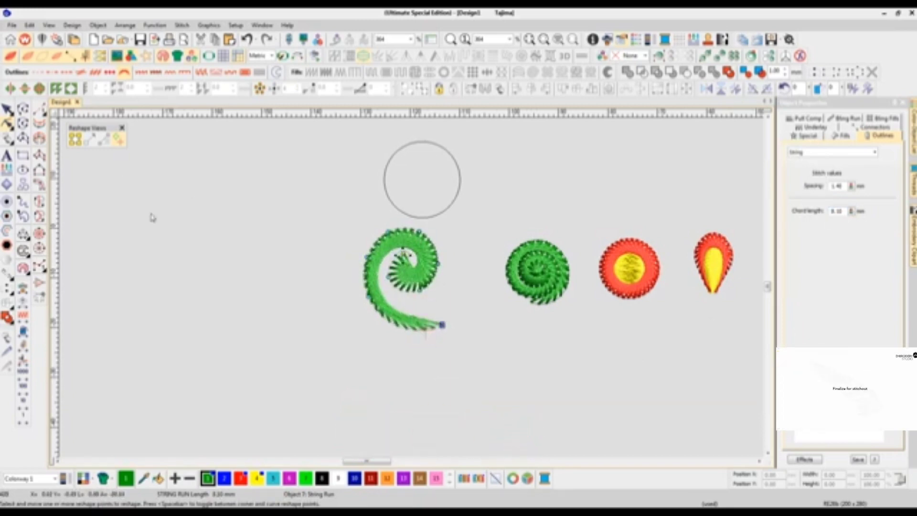
Step: Delete the vector circle above the tailed String spiral
left_click(8, 109)
left_click(450, 210)
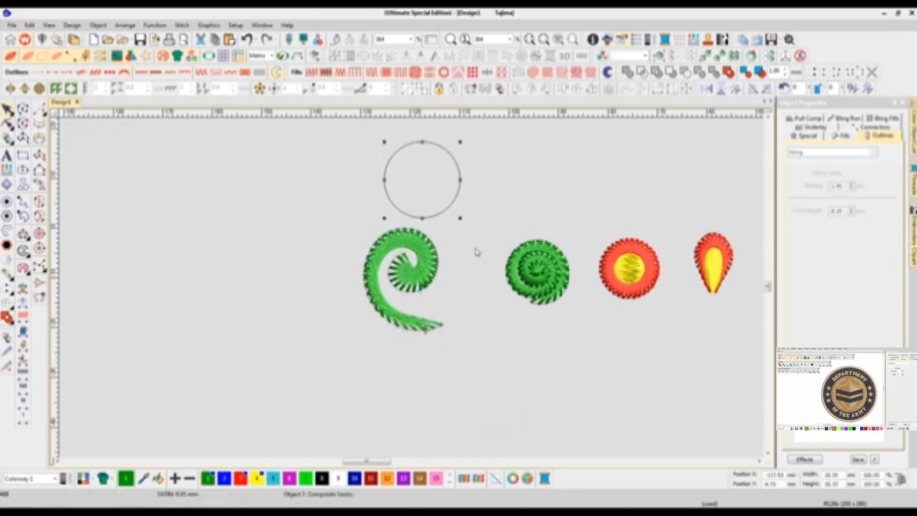
key("Delete")
scroll(496, 264, "down", 3)
scroll(414, 291, "up", 4)
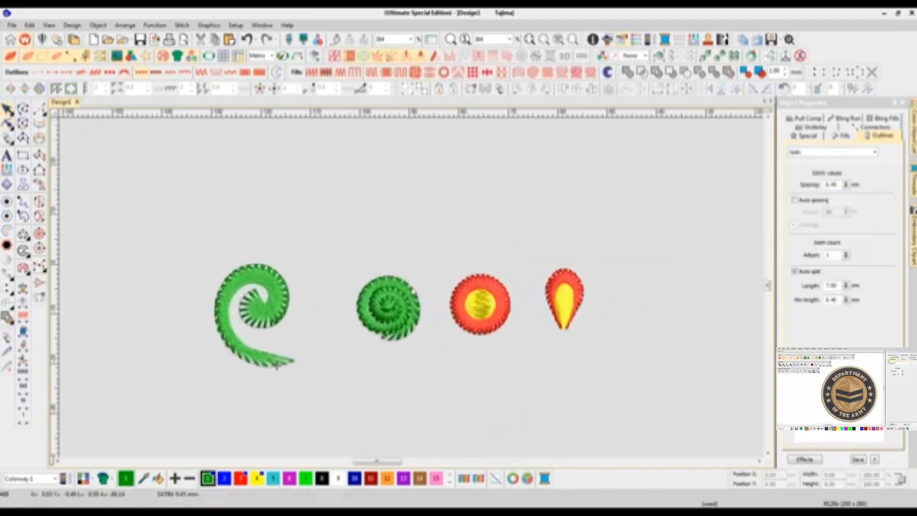
Step: Move the tailed spiral, the red ring and the petal closer to the round spiral to form a compact row, and deselect
left_click_drag(214, 323, 287, 298)
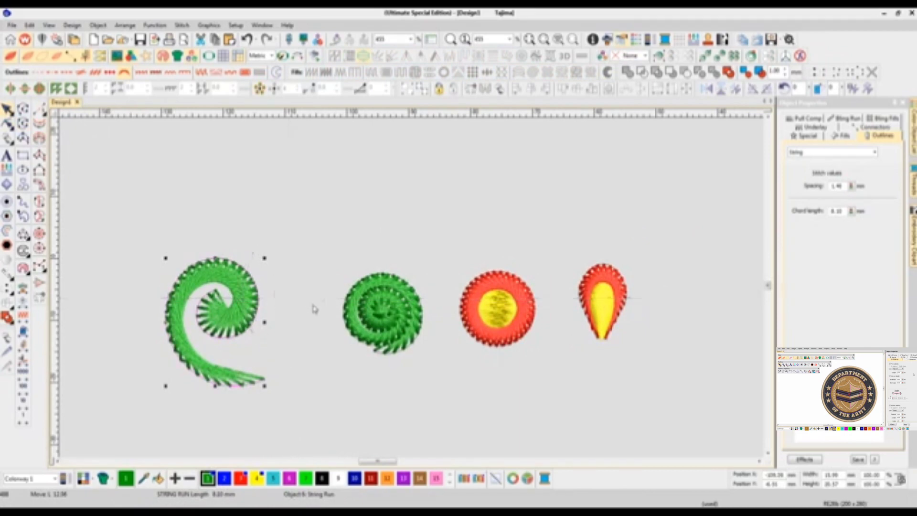
left_click_drag(451, 269, 553, 377)
left_click_drag(497, 308, 475, 314)
left_click_drag(549, 239, 656, 410)
left_click_drag(605, 311, 553, 324)
left_click(630, 321)
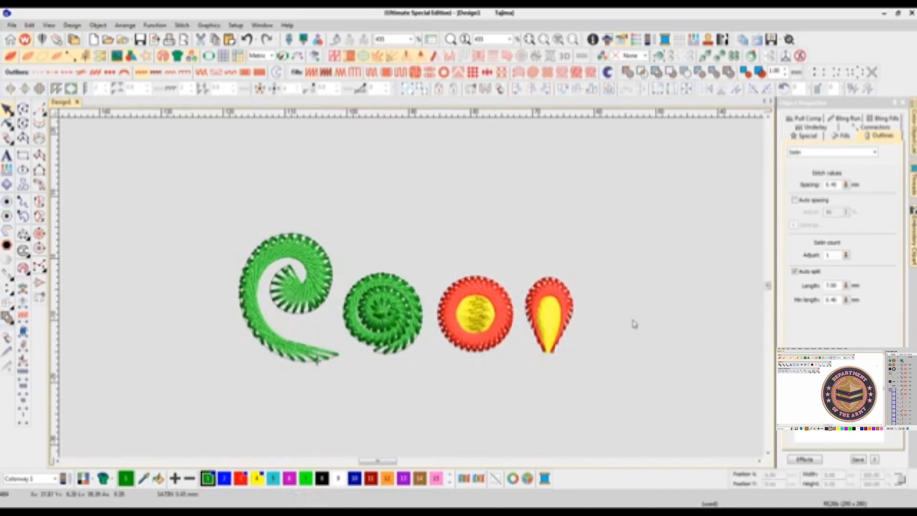